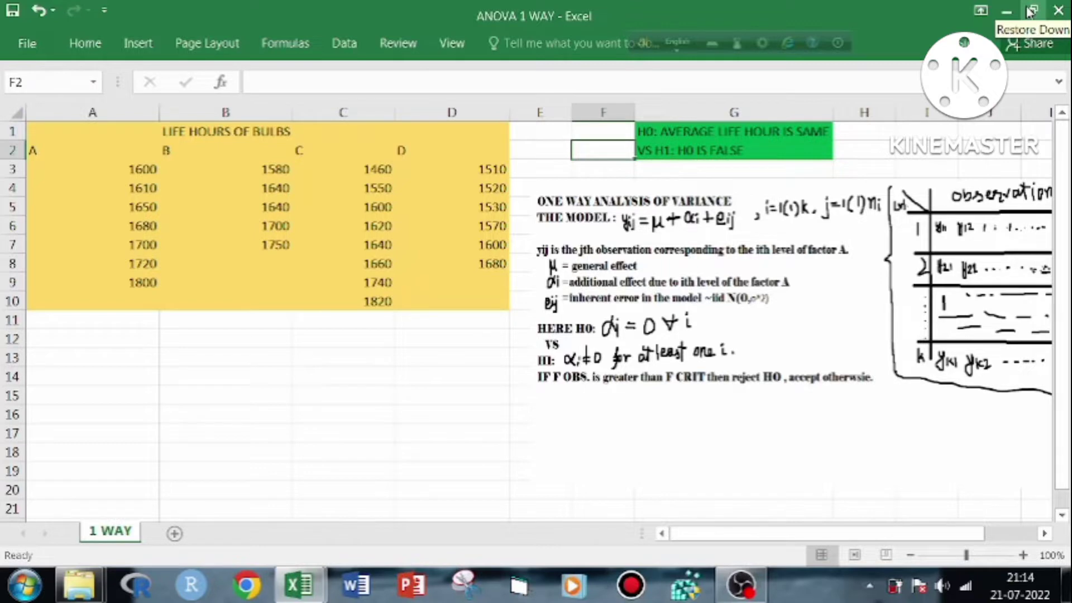
# Stretch the one-way analysis of variance notes picture slightly taller by extending its lower edge to about row 21
pyautogui.moveTo(857, 539); pyautogui.dragTo(888, 538)
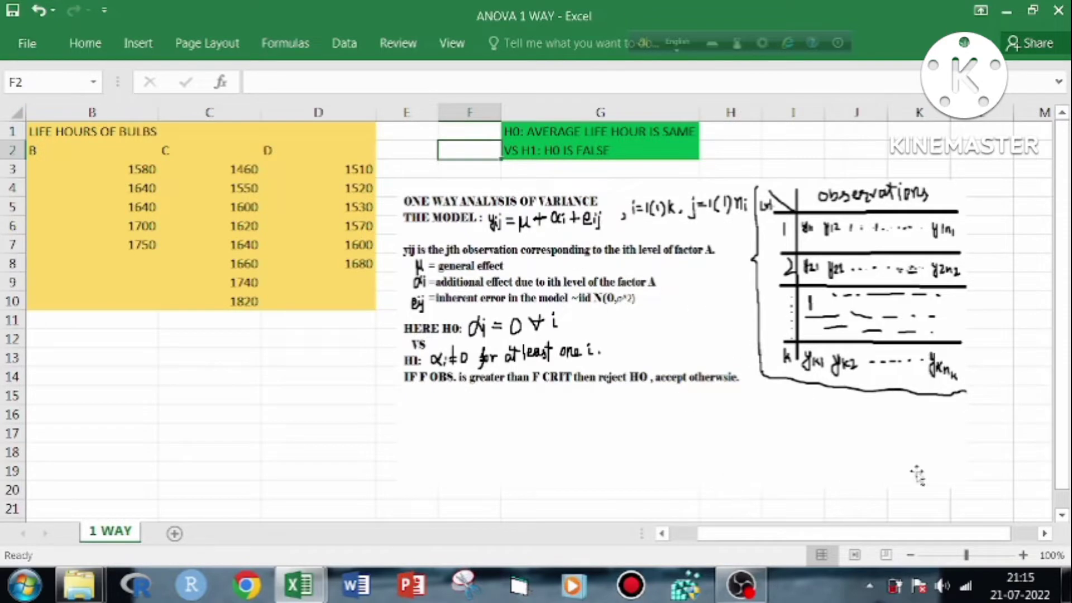
pyautogui.click(810, 440)
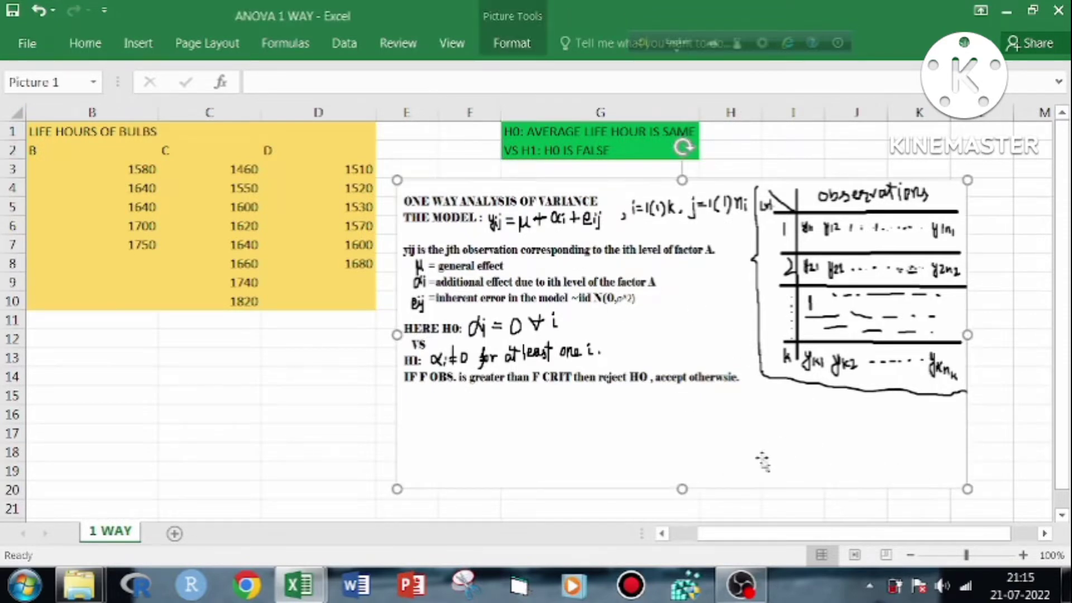
pyautogui.moveTo(682, 490); pyautogui.dragTo(685, 507)
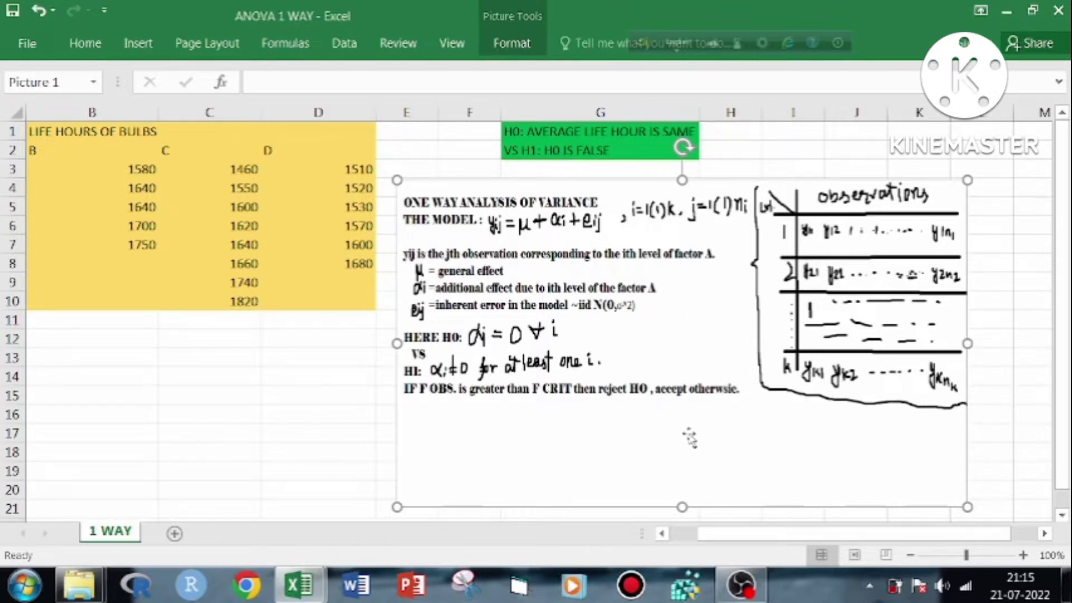
pyautogui.click(331, 377)
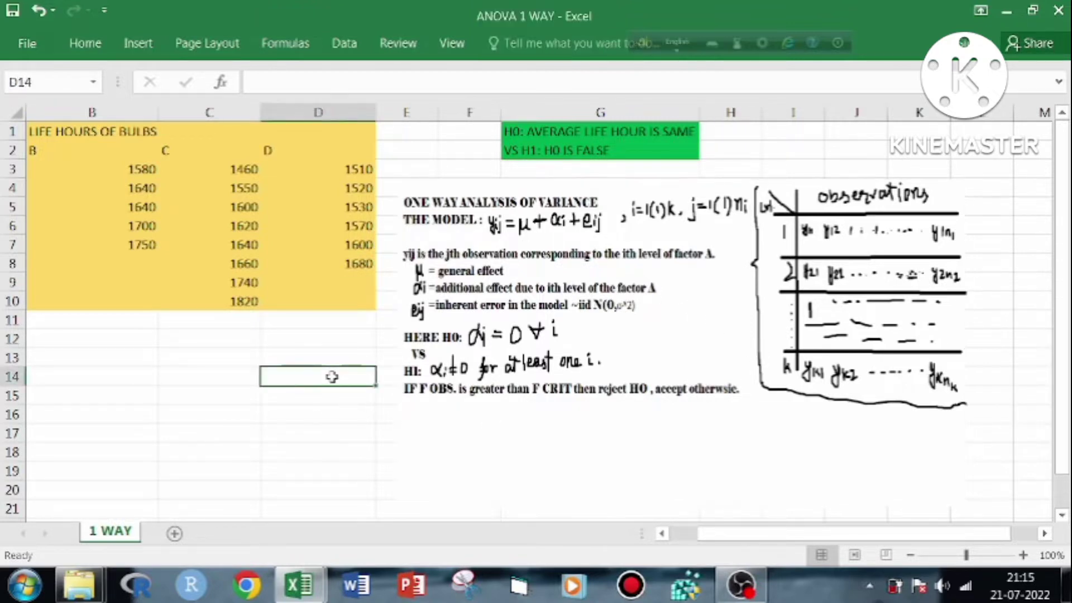
pyautogui.click(330, 358)
pyautogui.click(329, 338)
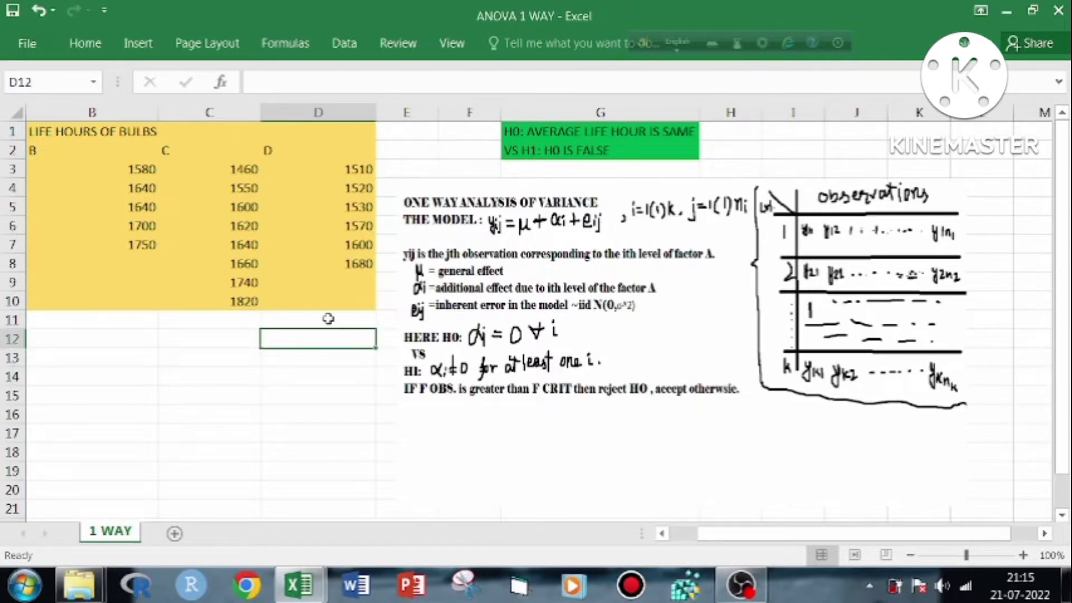
pyautogui.click(328, 319)
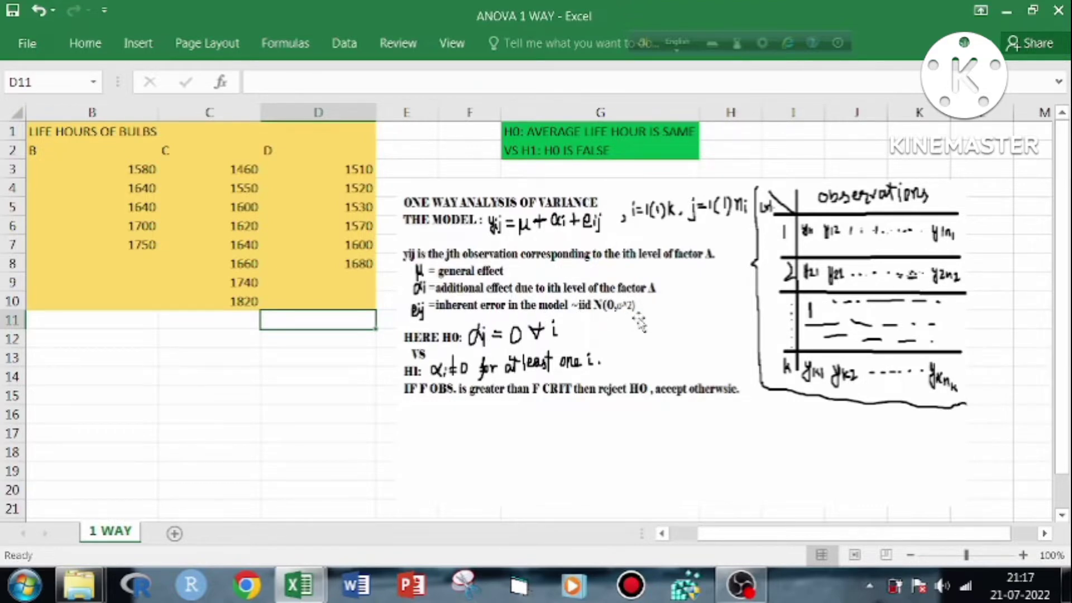
pyautogui.click(705, 337)
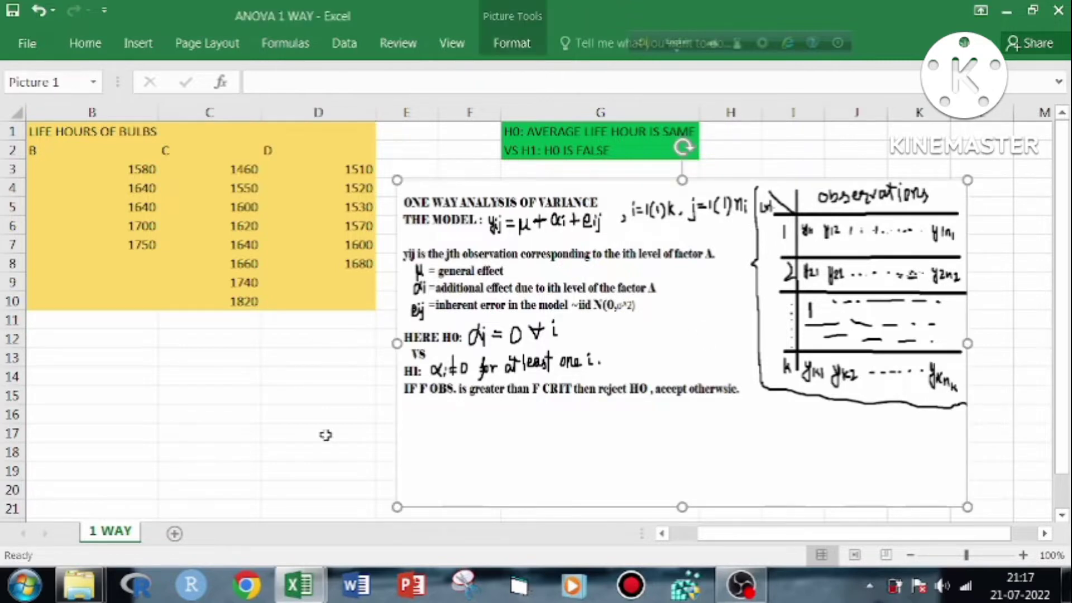
pyautogui.click(317, 325)
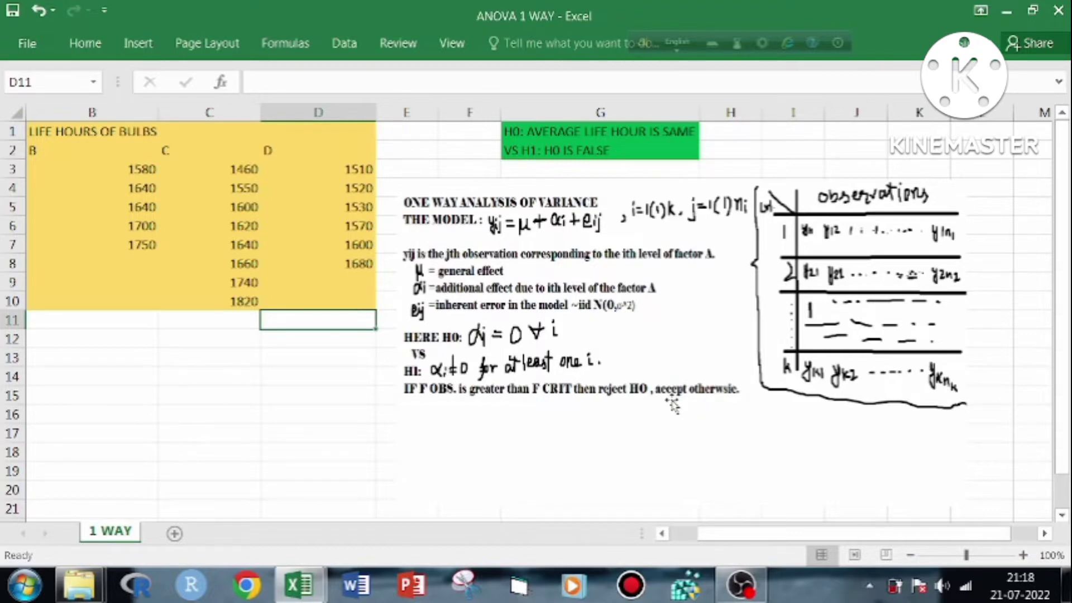
# Review the bulb life-hour data in columns A to D and the H0 and H1 statements in G1:G2
pyautogui.moveTo(785, 535); pyautogui.dragTo(701, 534)
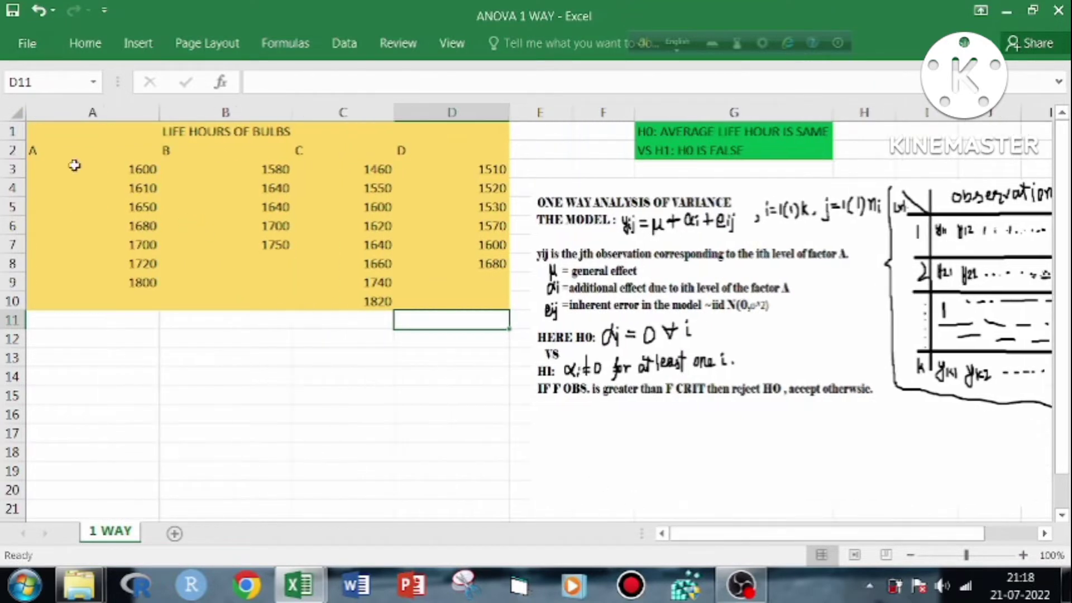
pyautogui.click(60, 151)
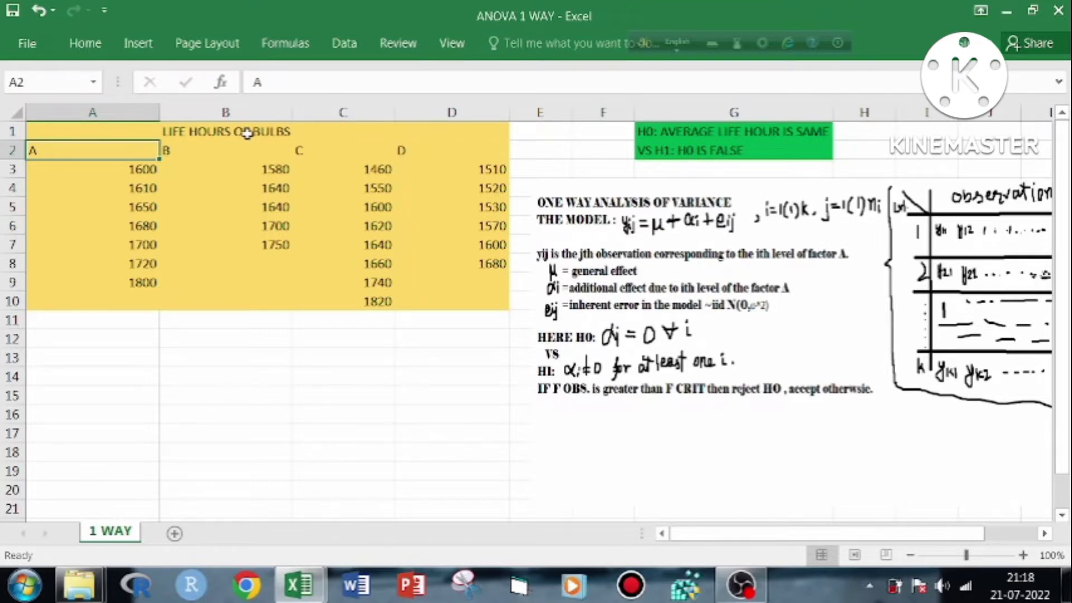
pyautogui.click(124, 171)
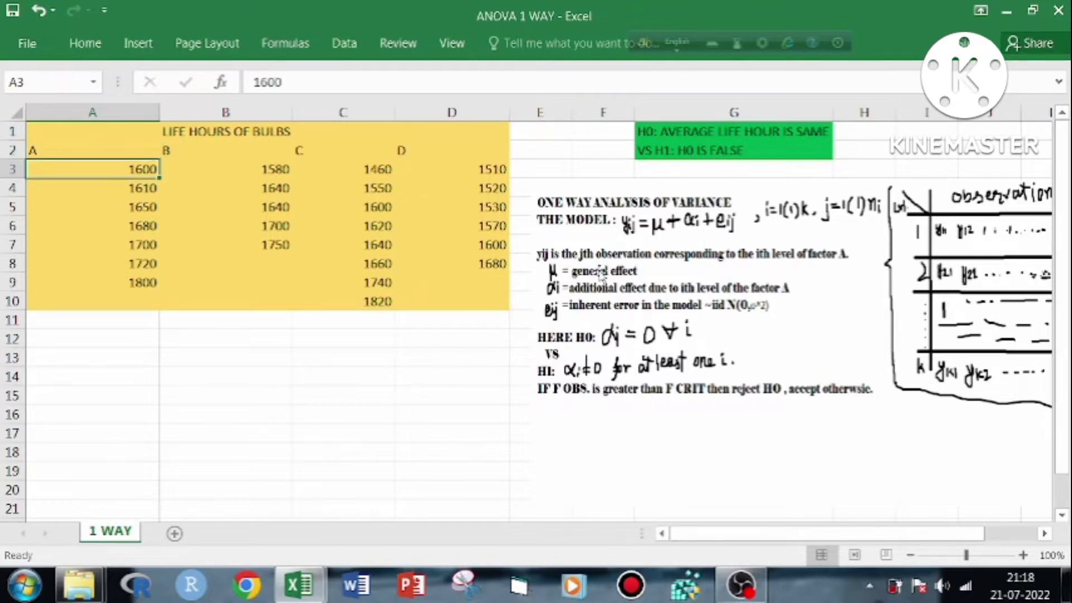
pyautogui.click(140, 149)
pyautogui.click(235, 145)
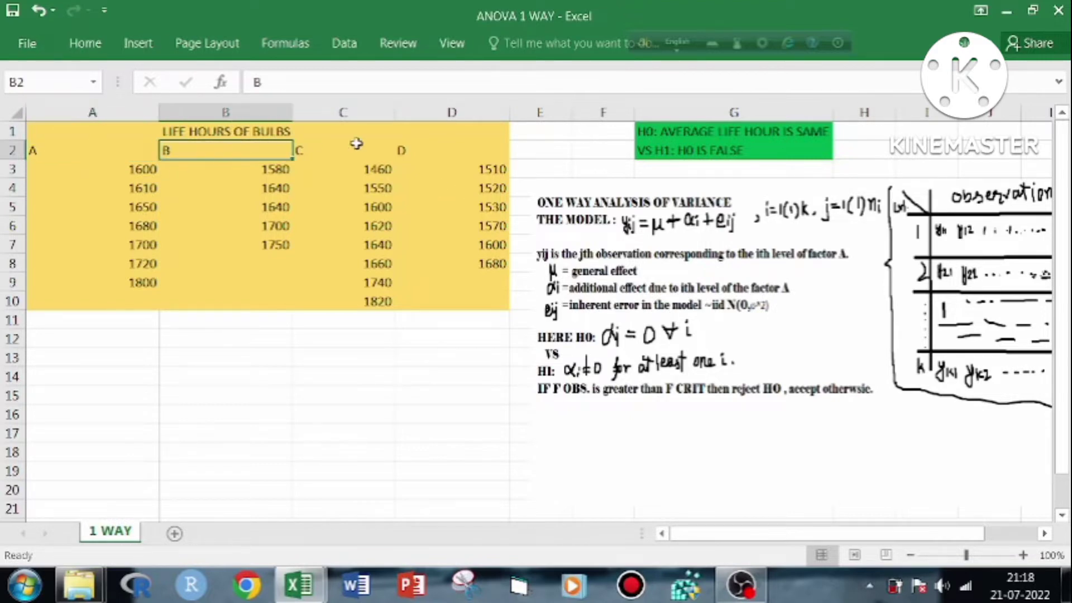
pyautogui.click(366, 144)
pyautogui.click(450, 150)
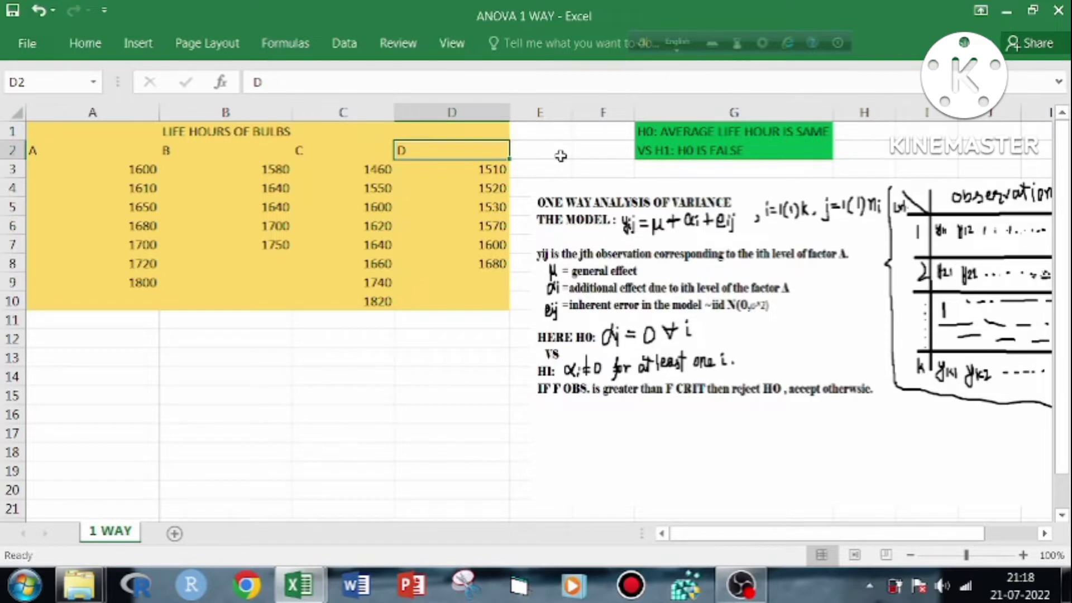
pyautogui.click(600, 154)
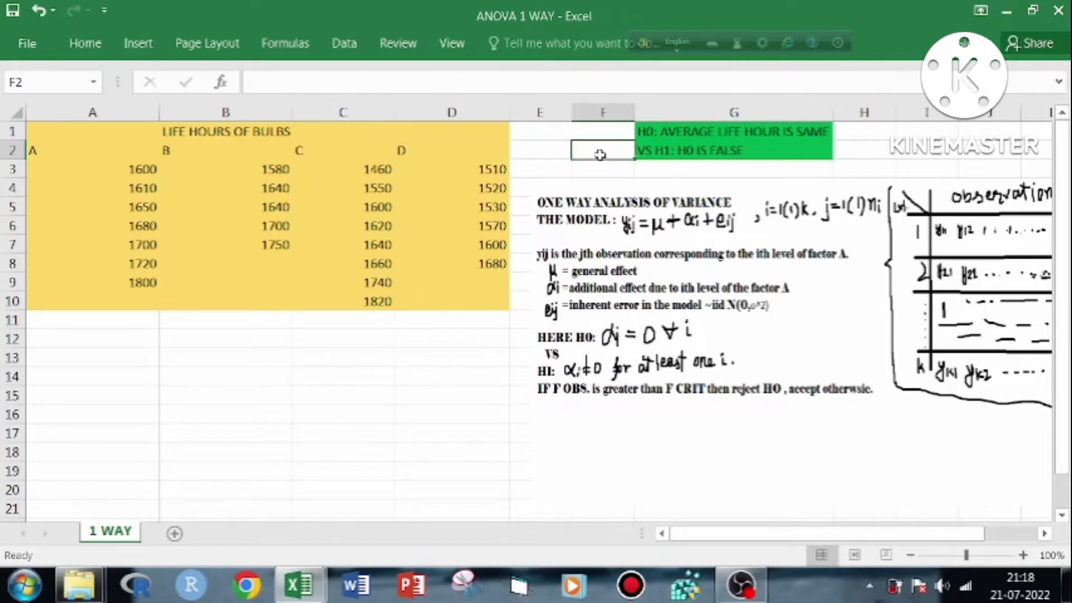
pyautogui.click(778, 137)
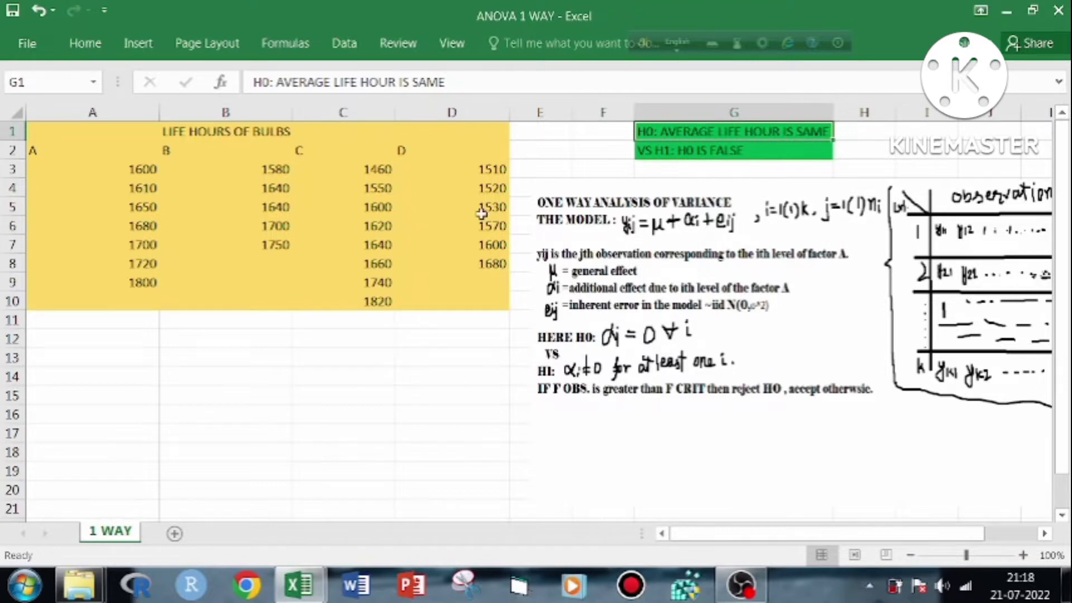
pyautogui.click(435, 151)
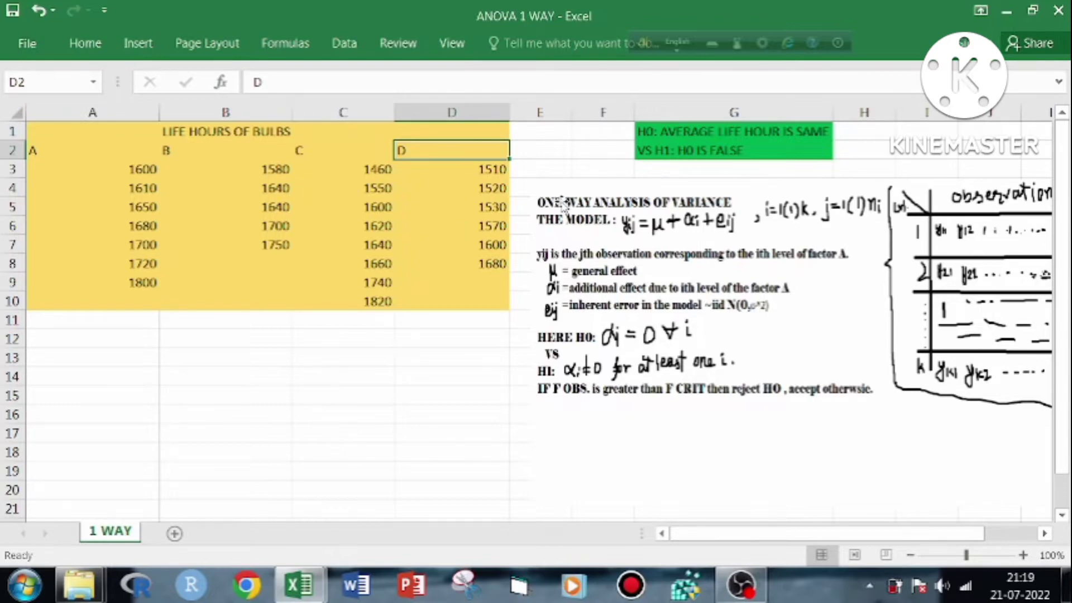
pyautogui.click(69, 154)
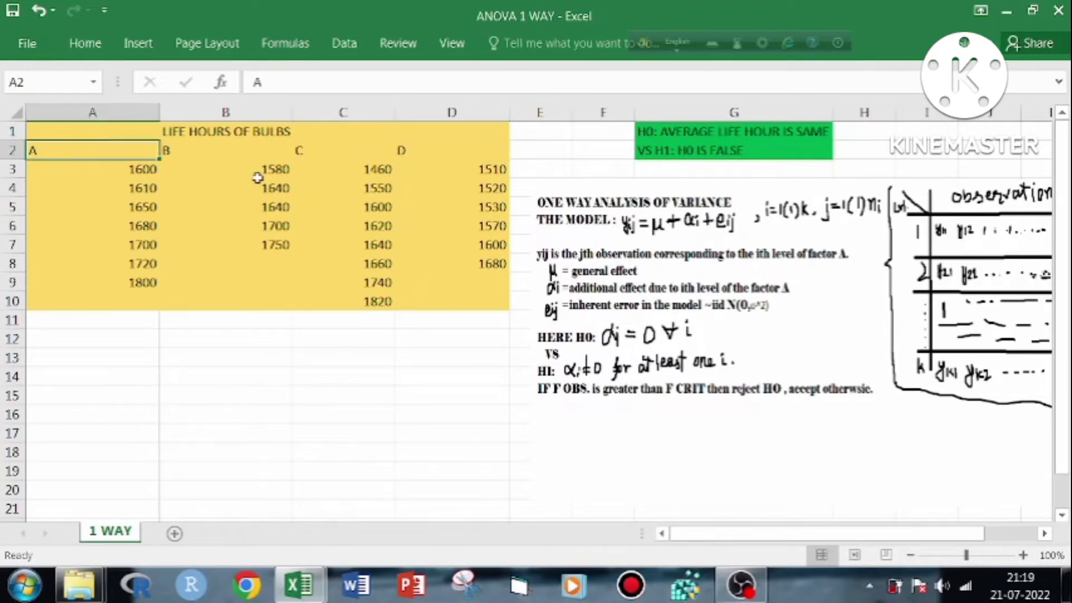
# Start the Anova: Single Factor data analysis and set its input range to $A$2:$D$10
pyautogui.click(345, 44)
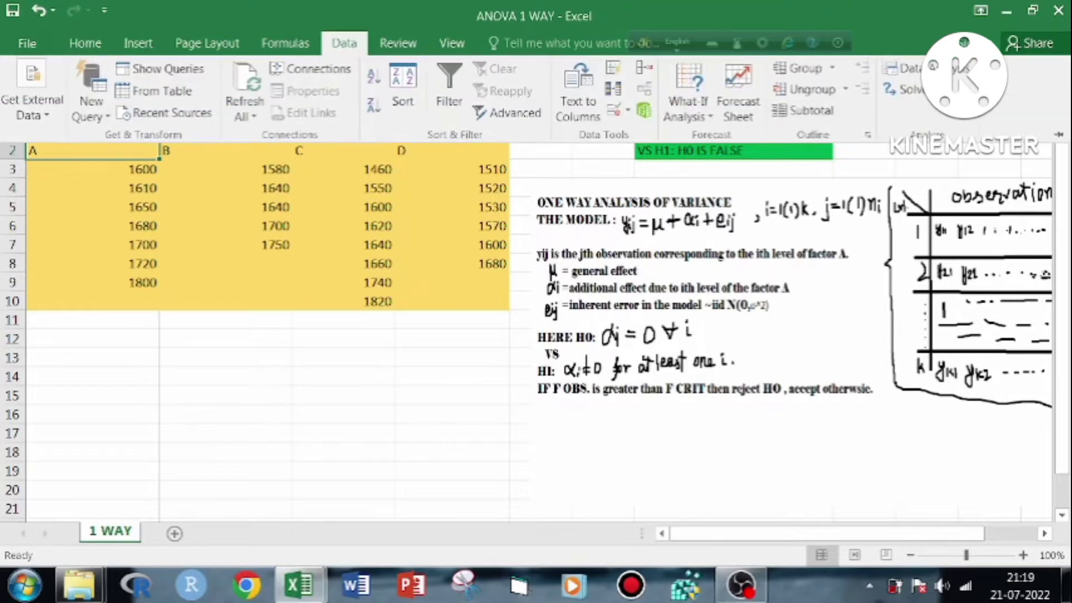
pyautogui.click(927, 69)
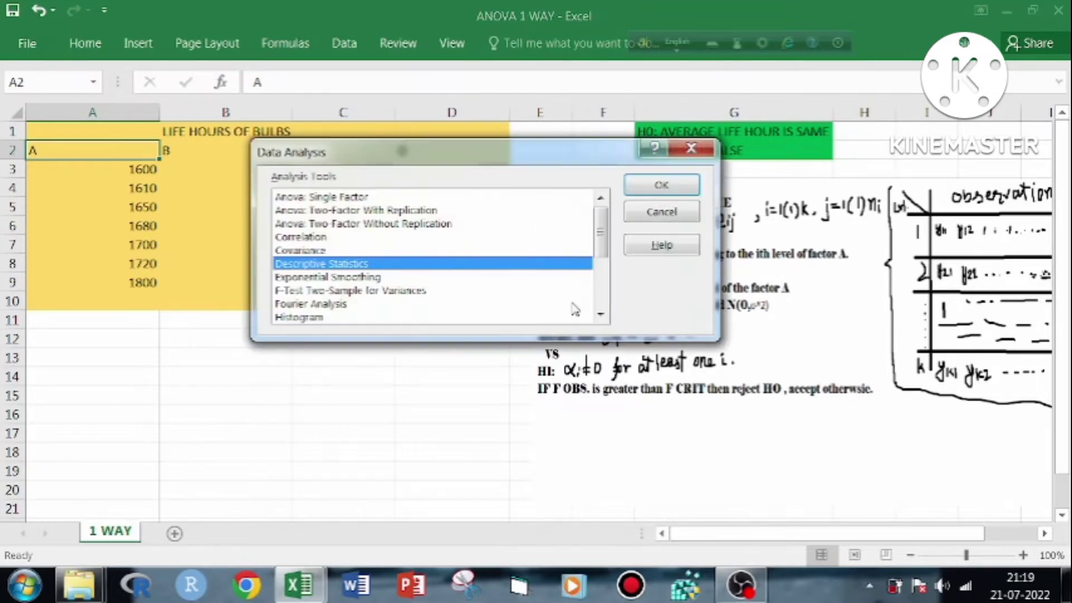
pyautogui.click(363, 198)
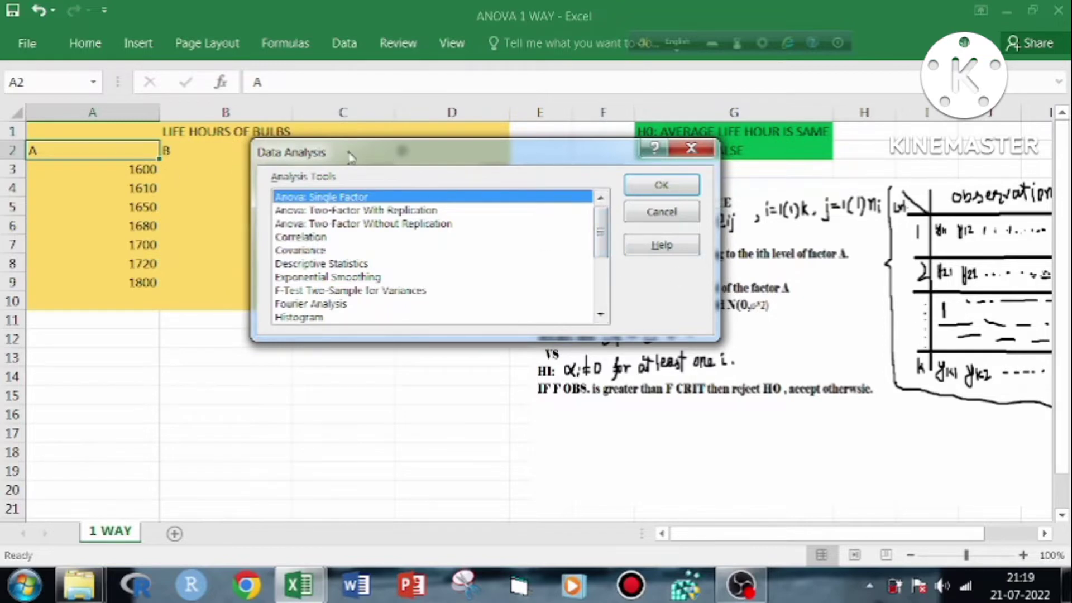
pyautogui.click(648, 184)
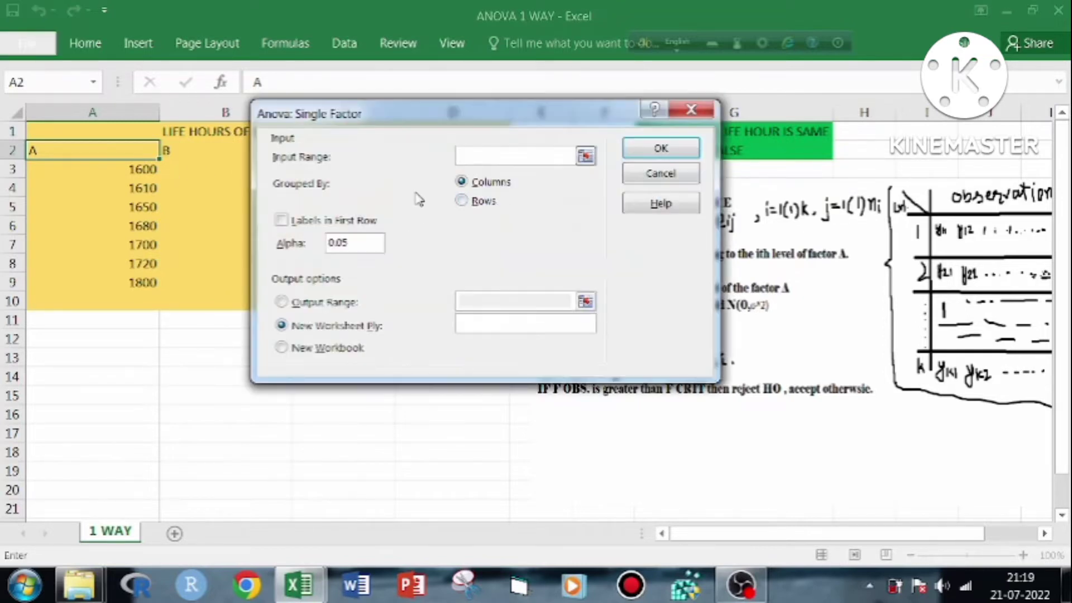
pyautogui.click(585, 155)
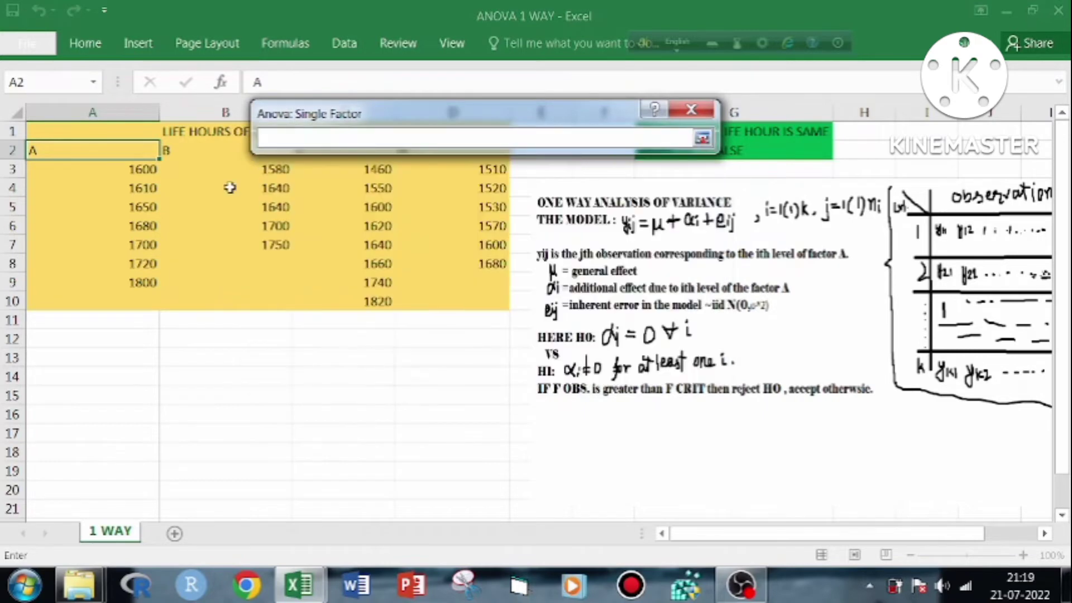
pyautogui.moveTo(101, 150); pyautogui.dragTo(445, 300)
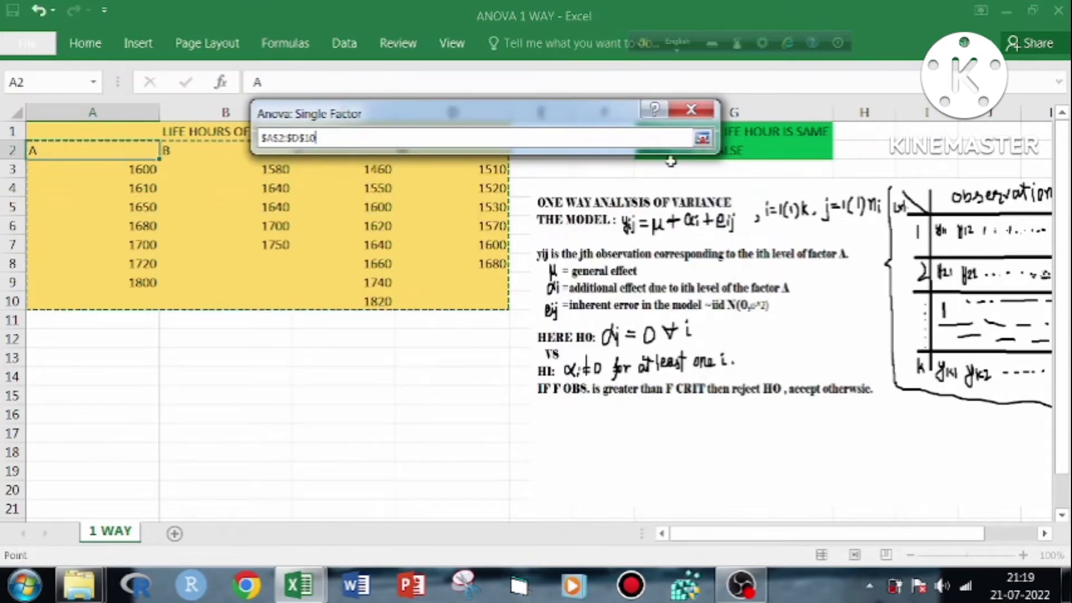
pyautogui.click(703, 139)
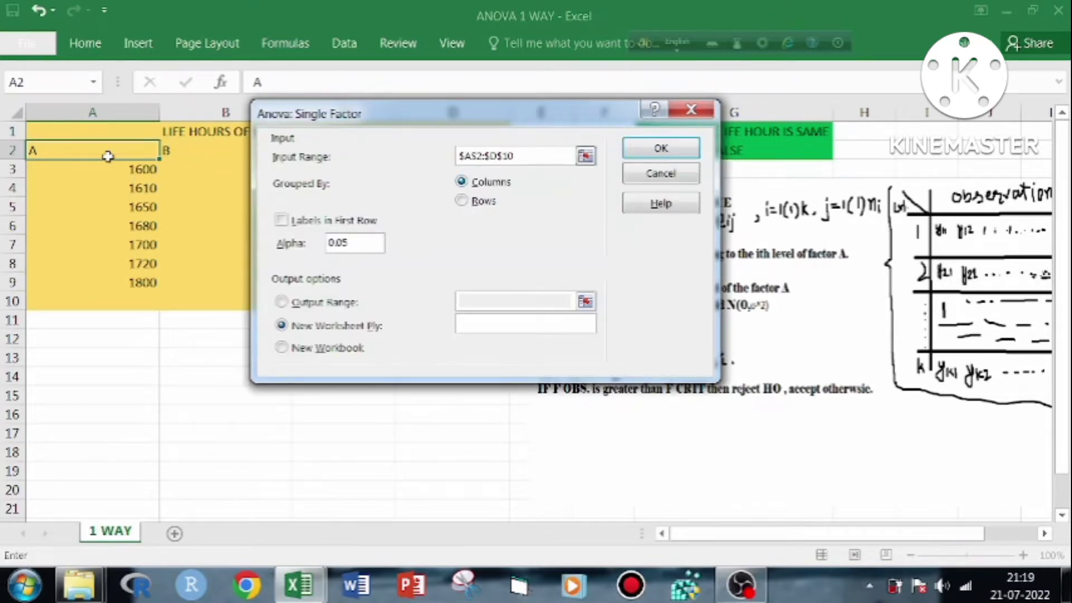
# Mark the first row of the ANOVA input range as labels, moving the dialog to check the data headings
pyautogui.moveTo(390, 114); pyautogui.dragTo(316, 315)
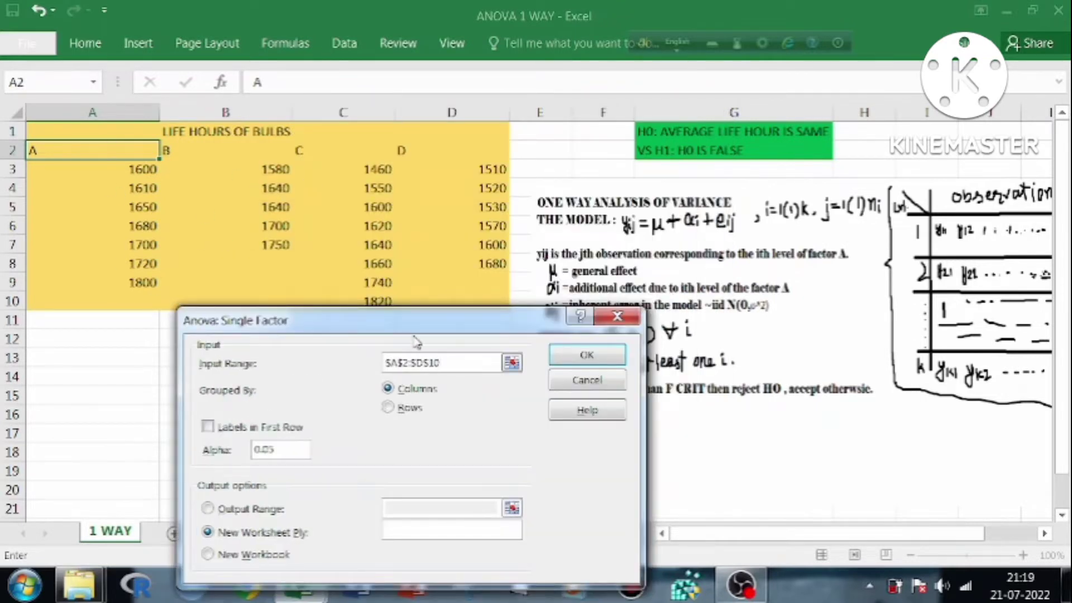
pyautogui.moveTo(417, 329); pyautogui.dragTo(447, 158)
pyautogui.click(238, 258)
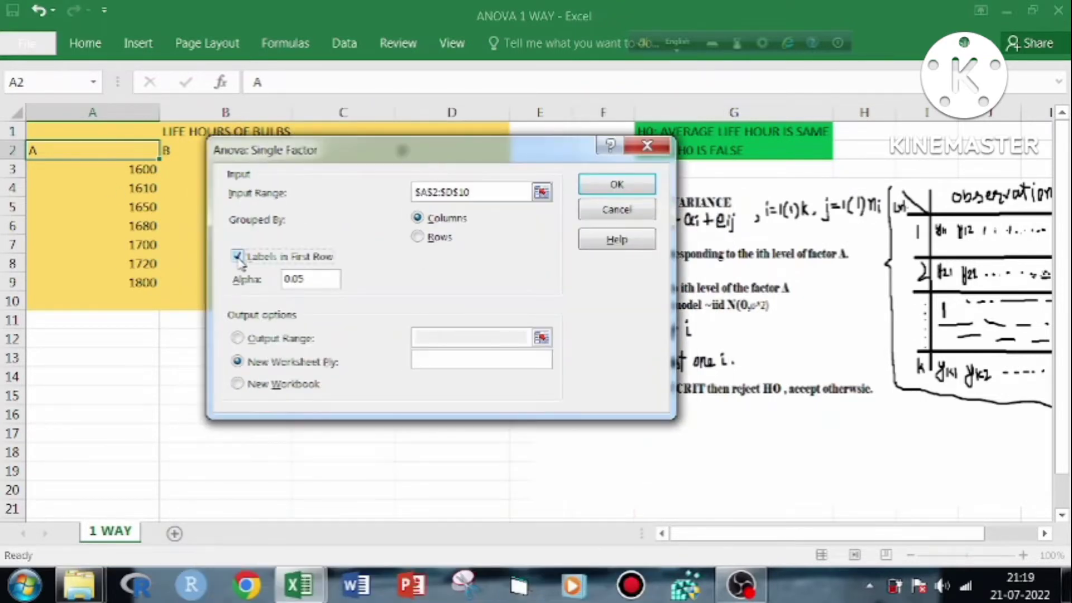
pyautogui.moveTo(360, 152); pyautogui.dragTo(323, 286)
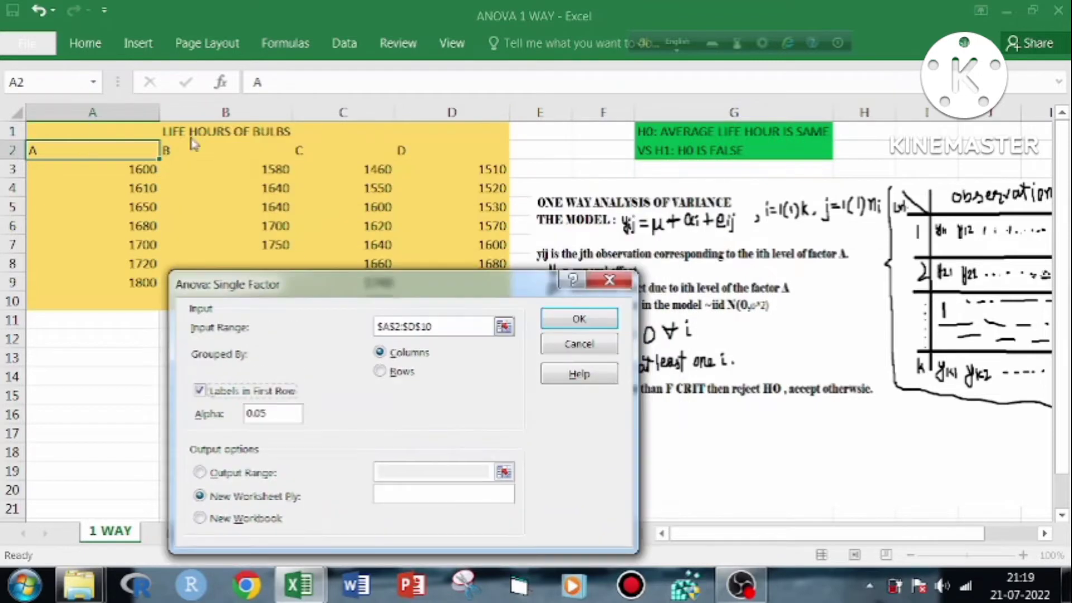
pyautogui.moveTo(254, 287); pyautogui.dragTo(254, 135)
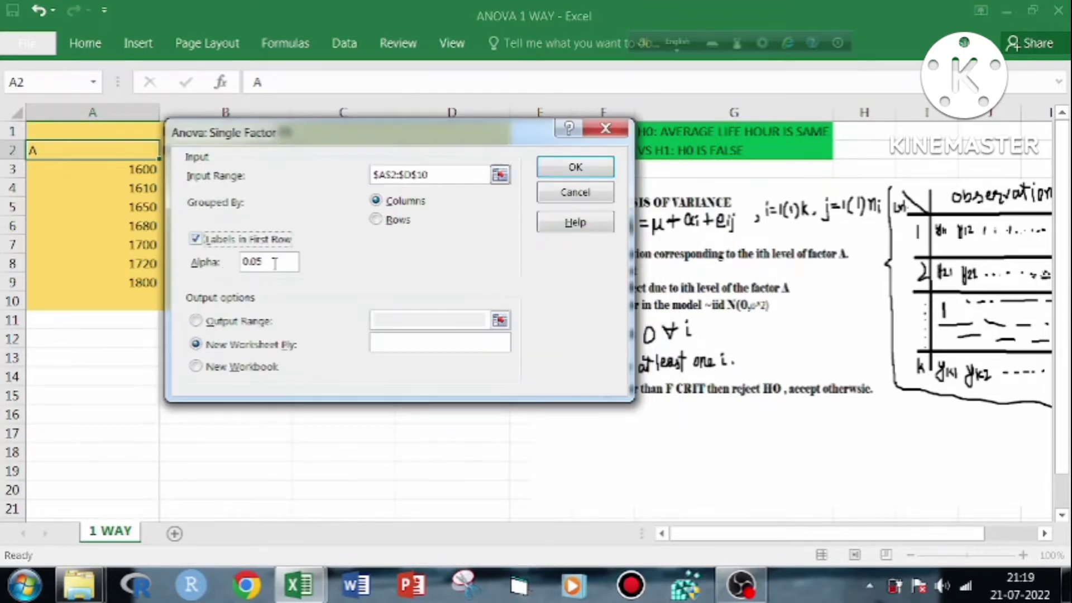
# Set the ANOVA output range to $A$12 on the current sheet and run the analysis
pyautogui.click(196, 321)
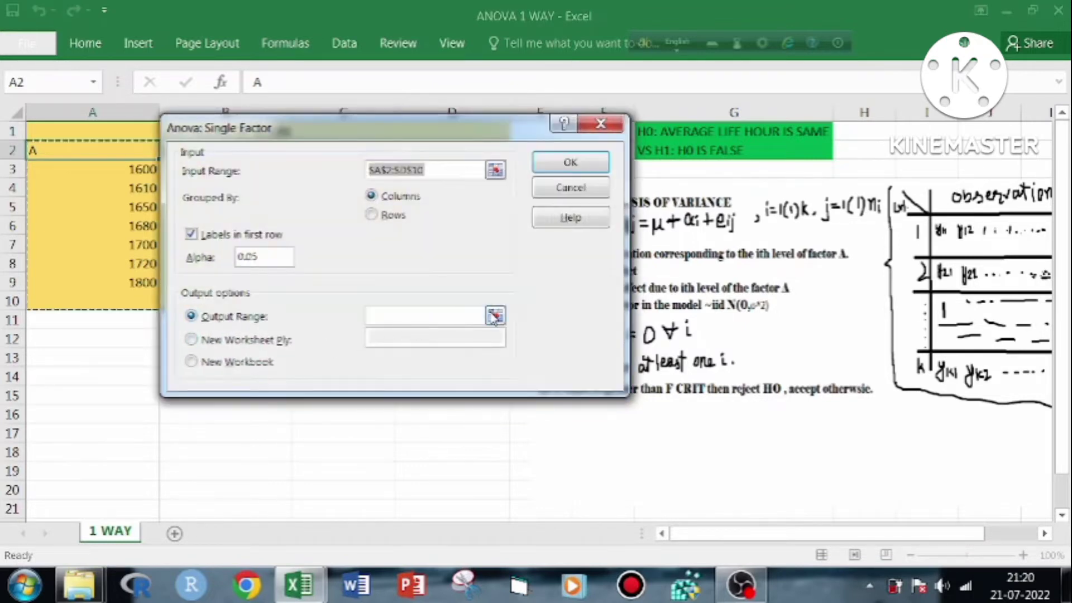
pyautogui.click(500, 320)
pyautogui.click(78, 339)
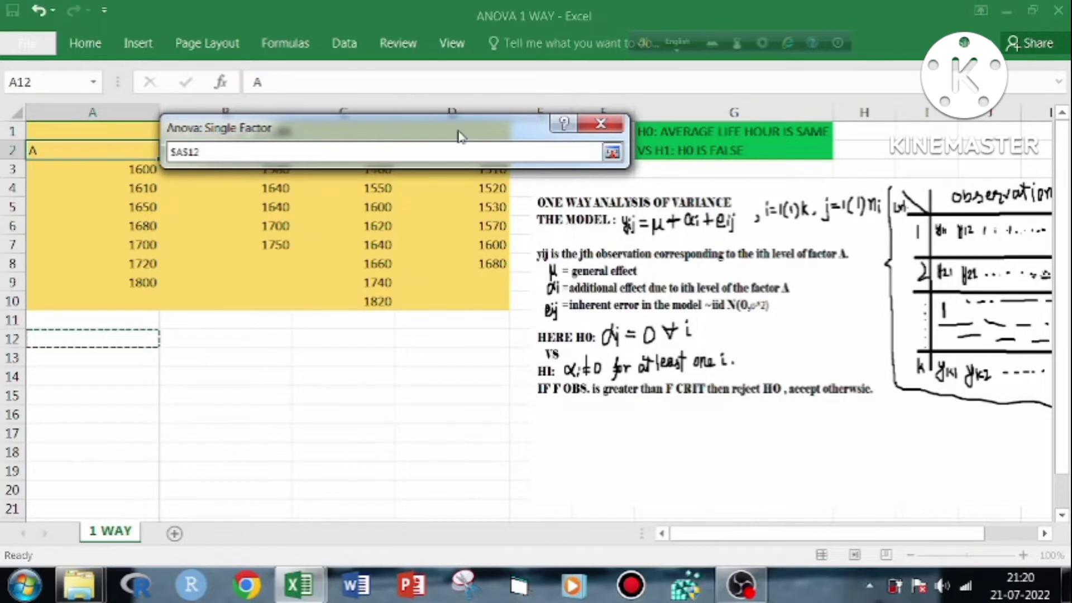
pyautogui.click(612, 152)
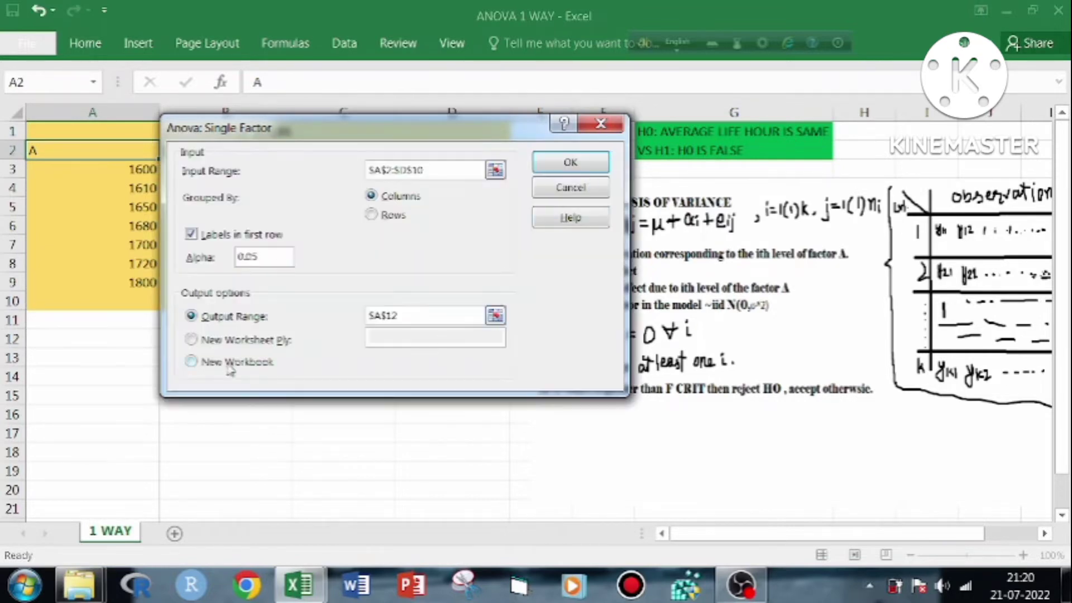
pyautogui.click(557, 163)
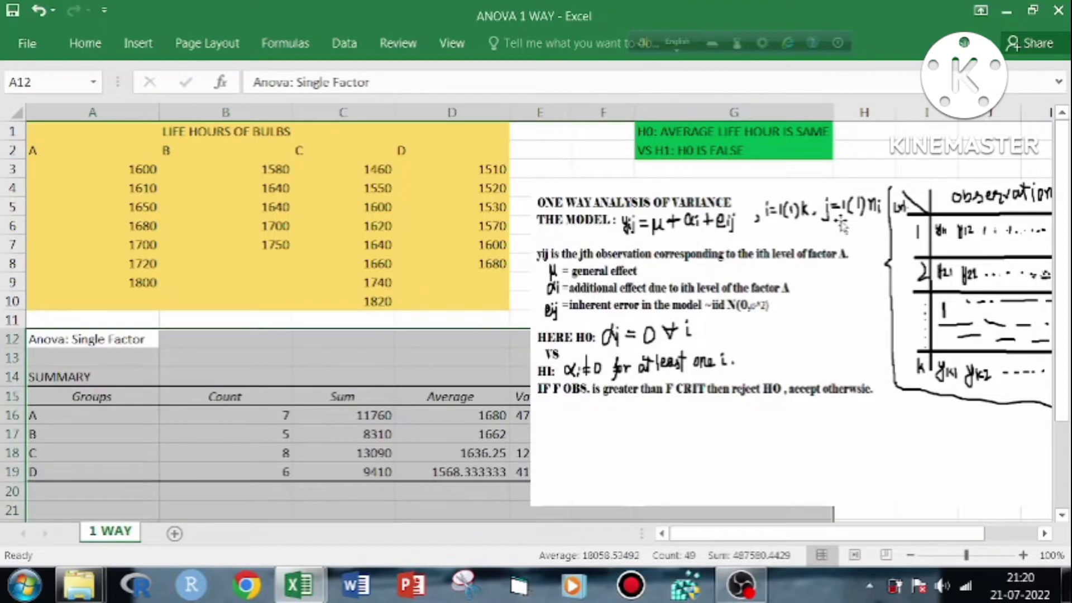
# Move the notes picture over to column G, clear of the ANOVA summary table, and deselect it
pyautogui.moveTo(850, 249); pyautogui.dragTo(970, 243)
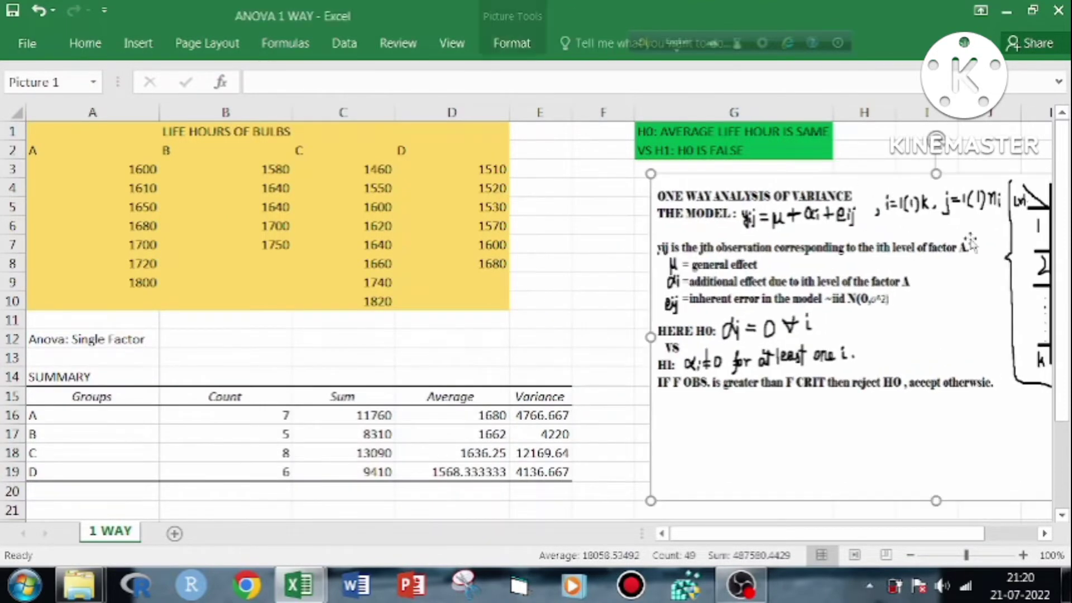
pyautogui.moveTo(1061, 238); pyautogui.dragTo(1062, 246)
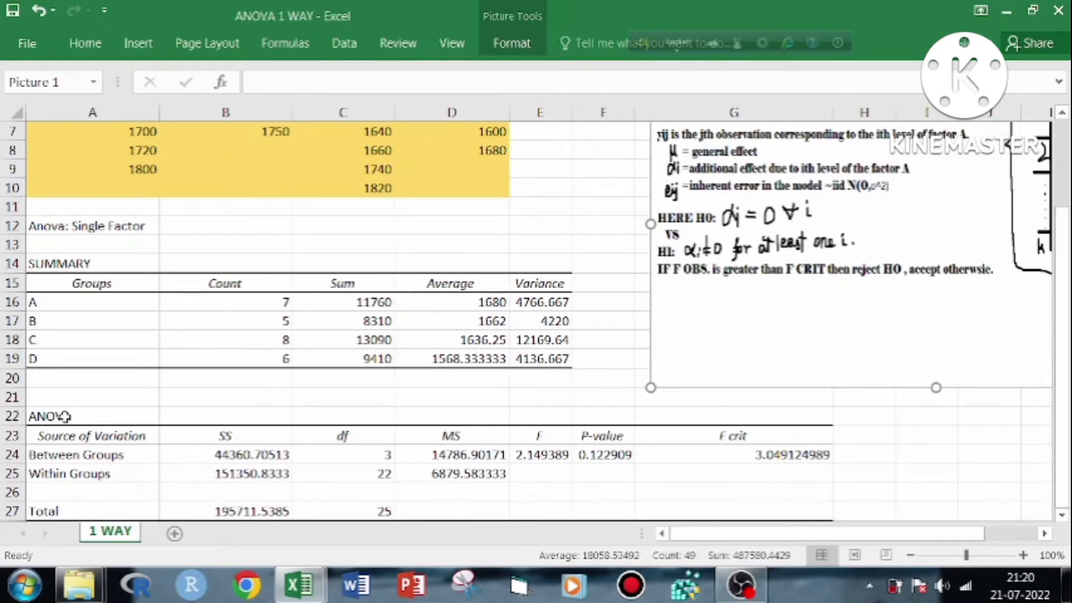
pyautogui.click(112, 398)
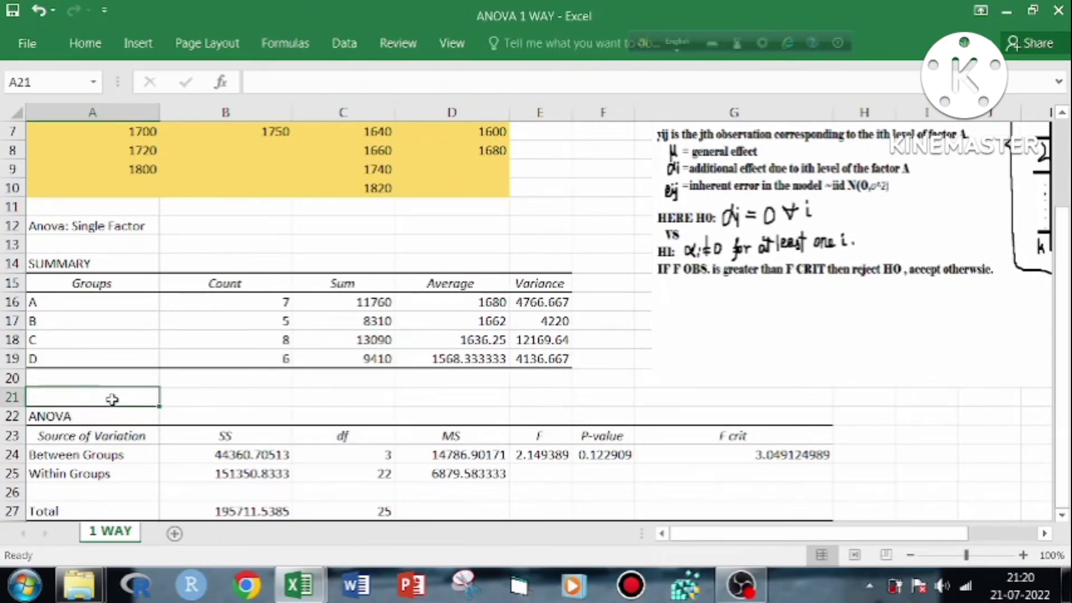
# Examine the ANOVA table's sources of variation and the sums of squares between and within groups
pyautogui.click(80, 420)
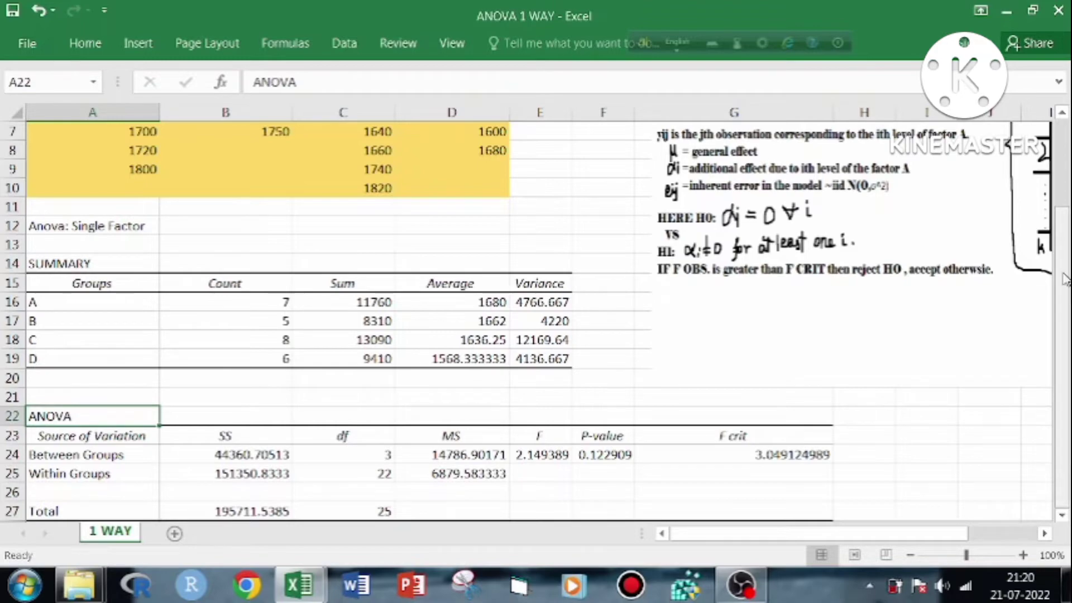
pyautogui.click(1059, 518)
pyautogui.click(1059, 517)
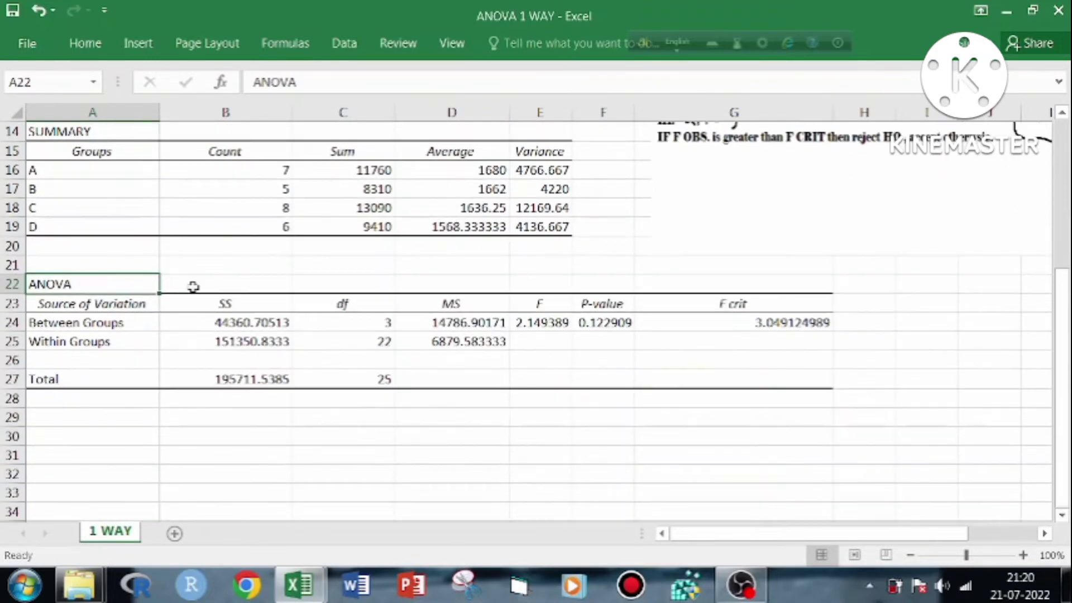
pyautogui.click(117, 320)
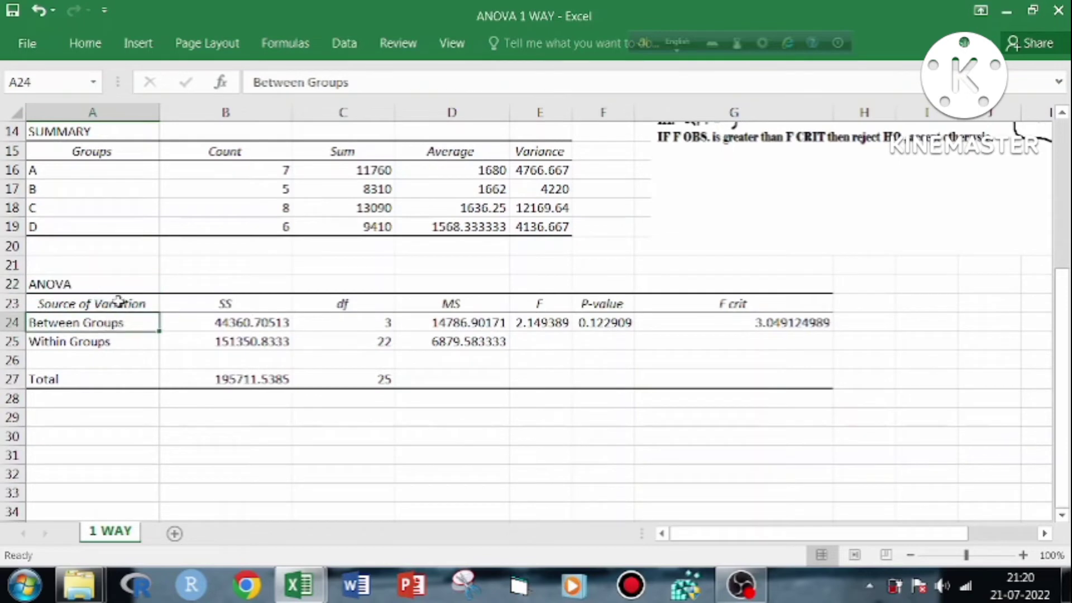
pyautogui.click(117, 302)
pyautogui.click(117, 322)
pyautogui.moveTo(1061, 322)
pyautogui.mouseDown()
pyautogui.moveTo(1066, 138)
pyautogui.moveTo(1066, 310)
pyautogui.mouseUp()
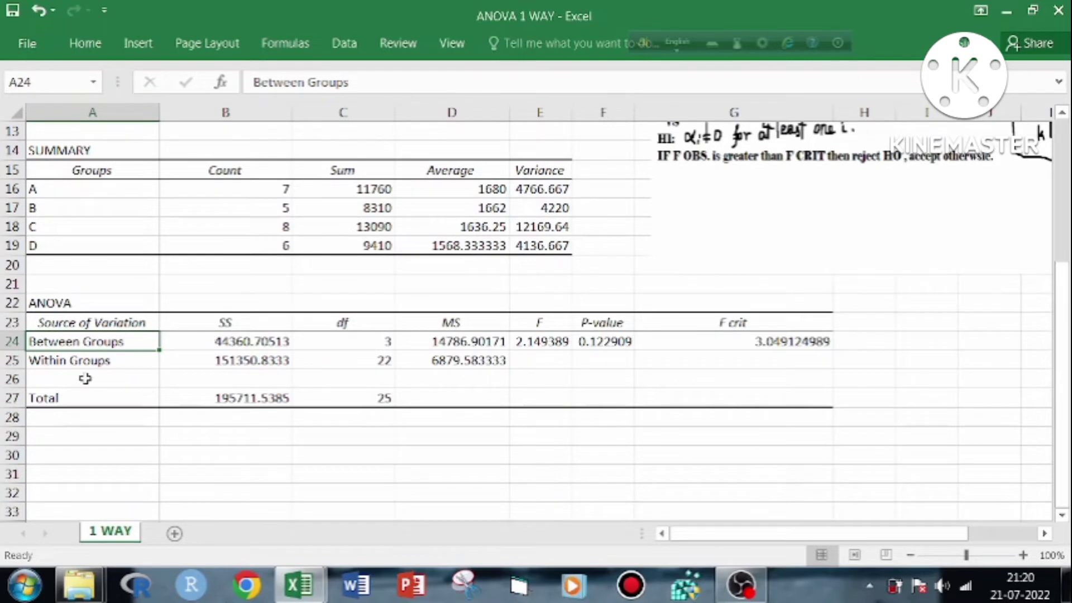
pyautogui.click(90, 360)
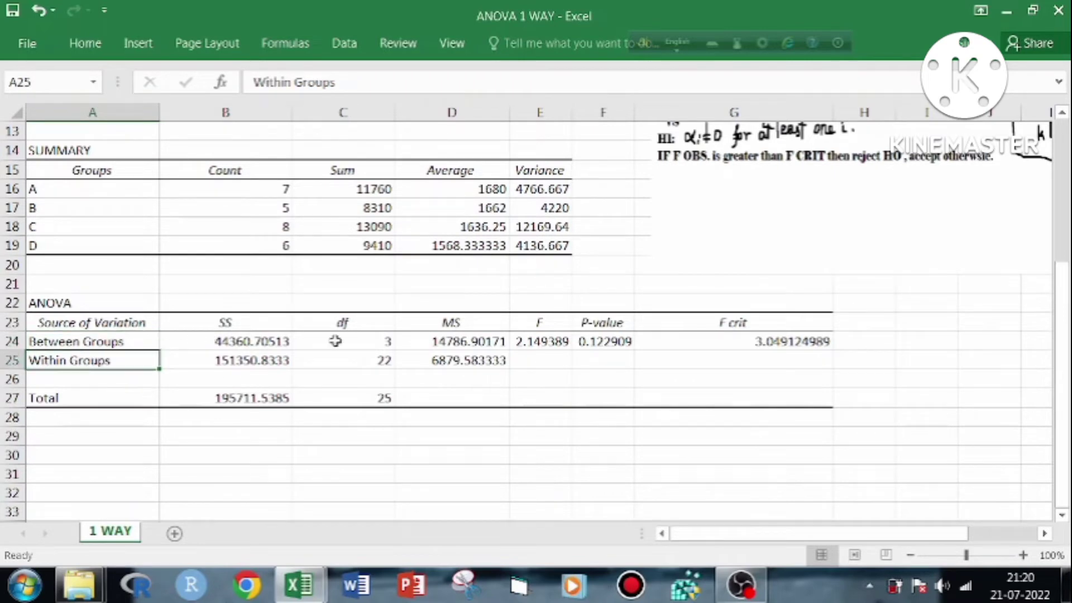
pyautogui.click(226, 324)
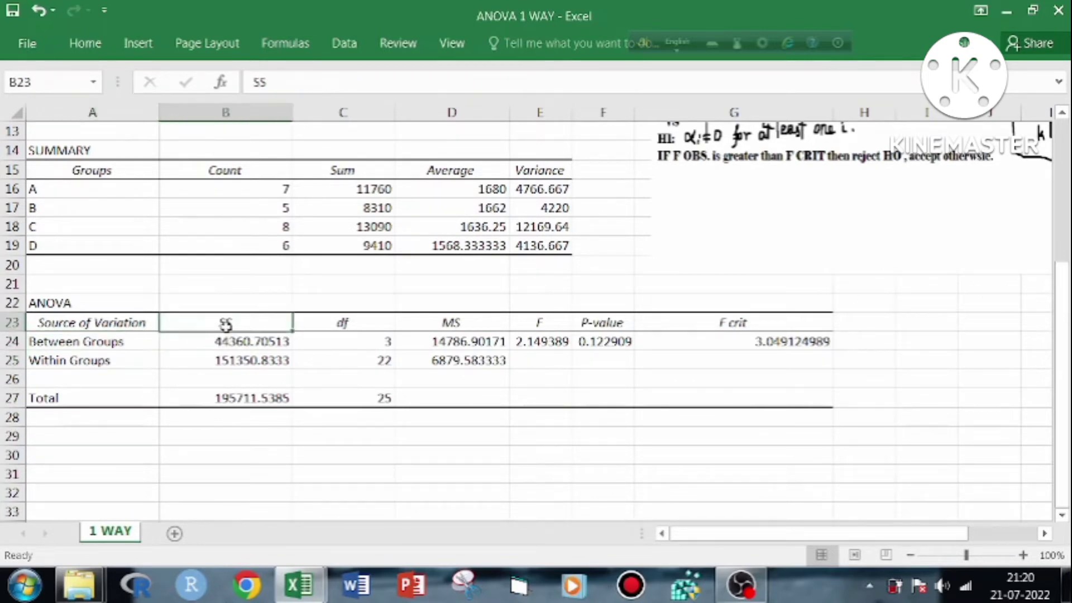
pyautogui.click(241, 341)
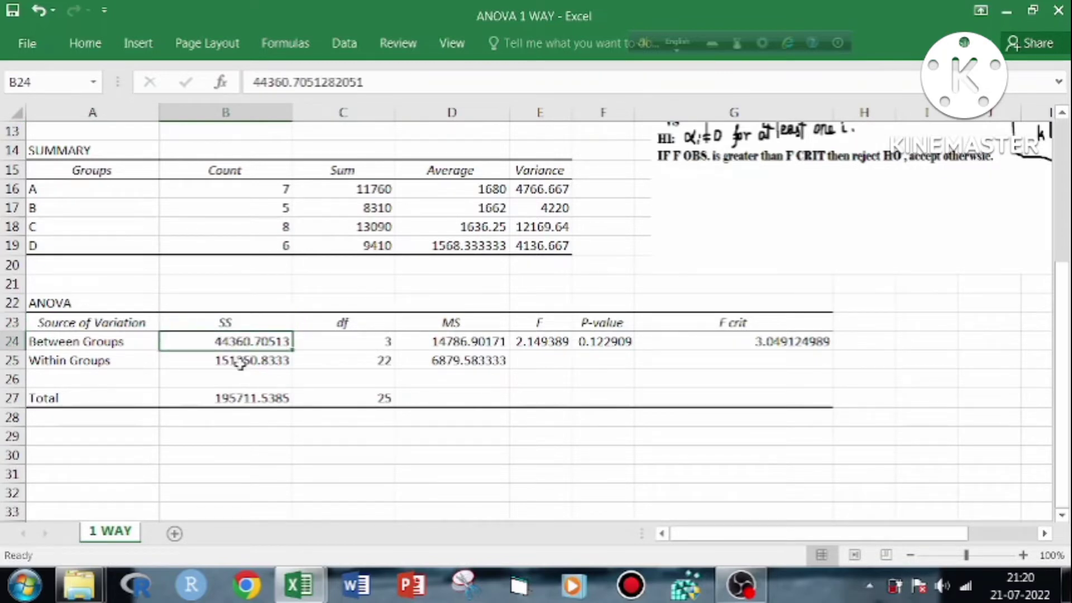
pyautogui.click(245, 358)
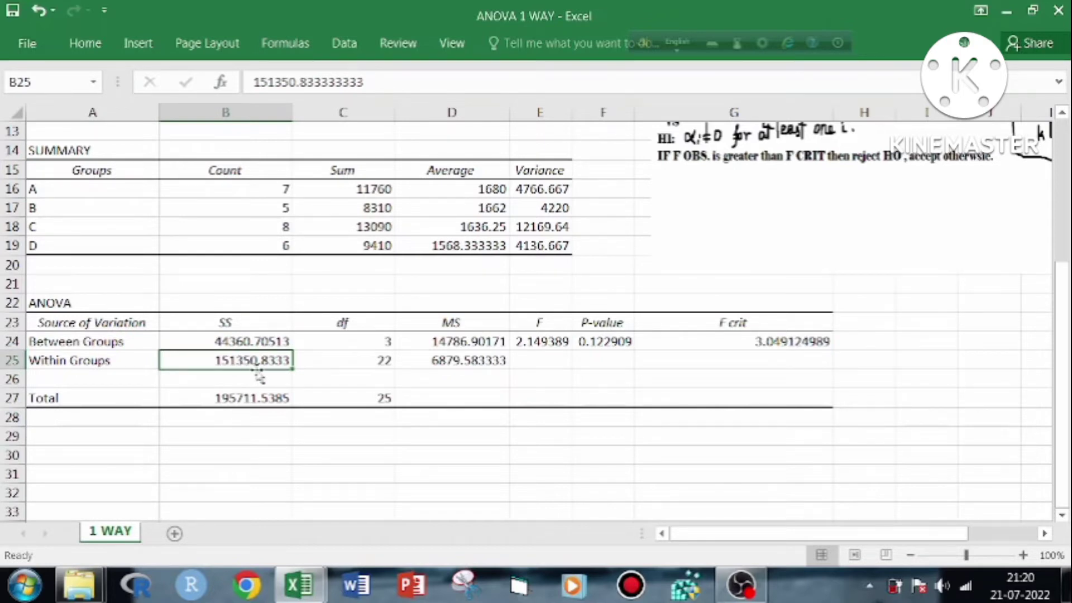
# Examine the ANOVA table's degrees of freedom and review the bulb data, hypotheses and model notes above it
pyautogui.click(353, 322)
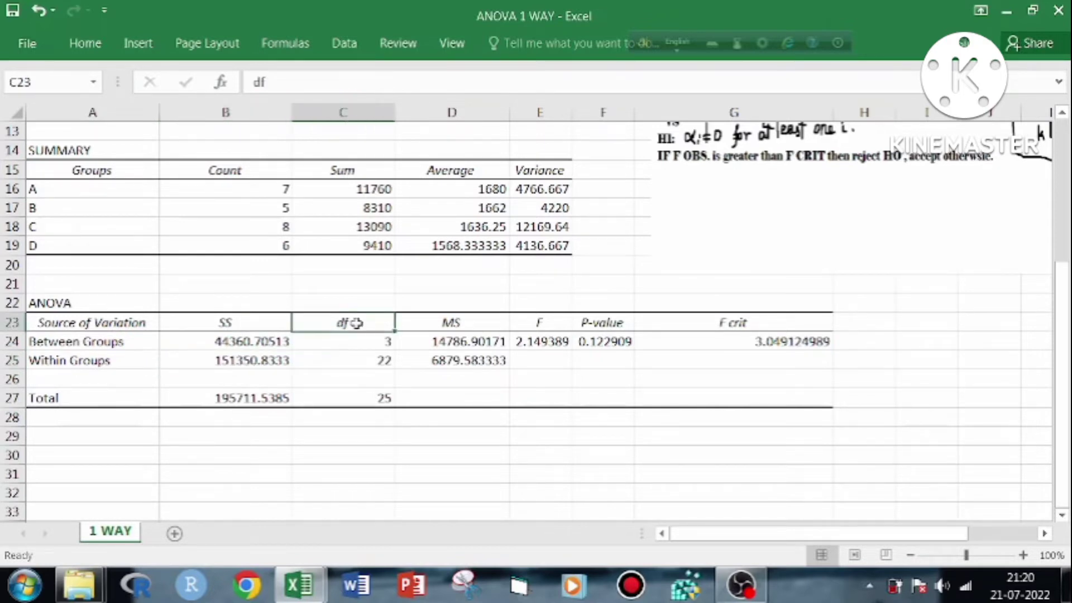
pyautogui.click(362, 403)
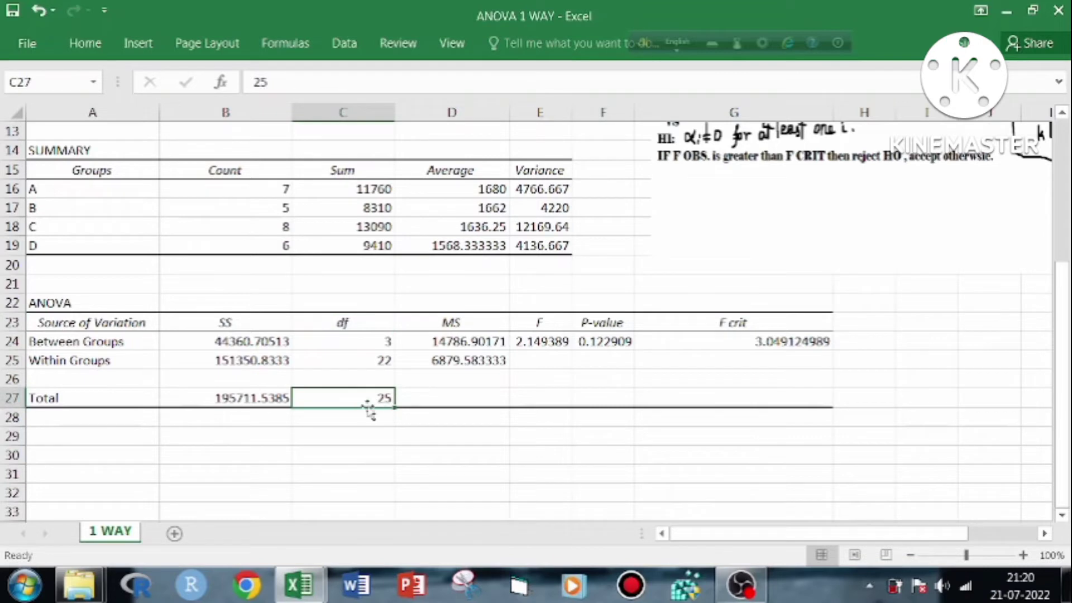
pyautogui.click(346, 337)
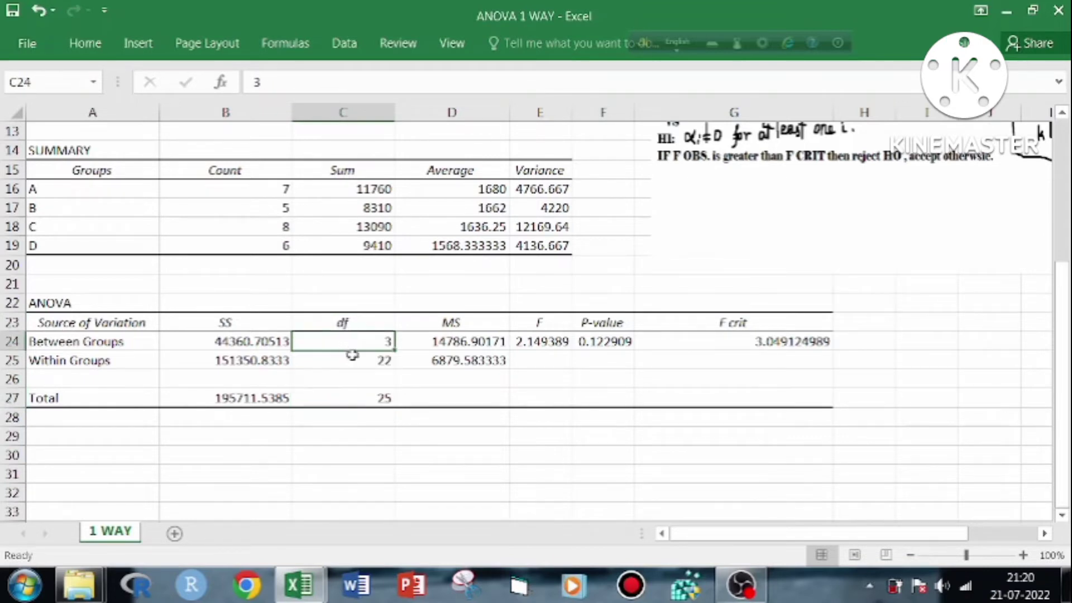
pyautogui.click(353, 359)
pyautogui.click(354, 341)
pyautogui.click(356, 360)
pyautogui.click(362, 398)
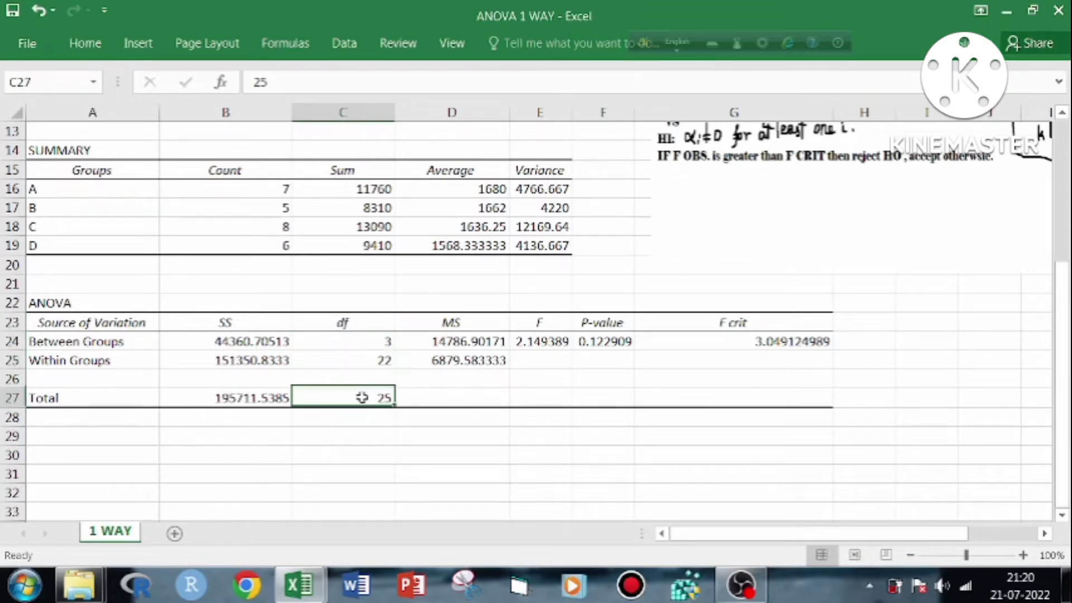
pyautogui.scroll(4, 513, 224)
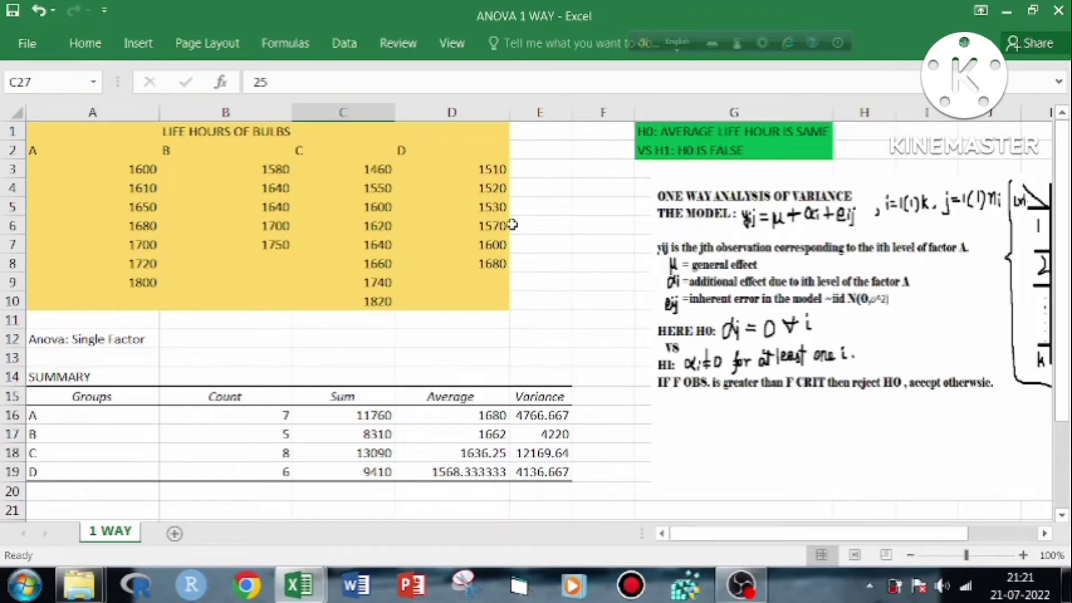
pyautogui.moveTo(1068, 178); pyautogui.dragTo(1068, 265)
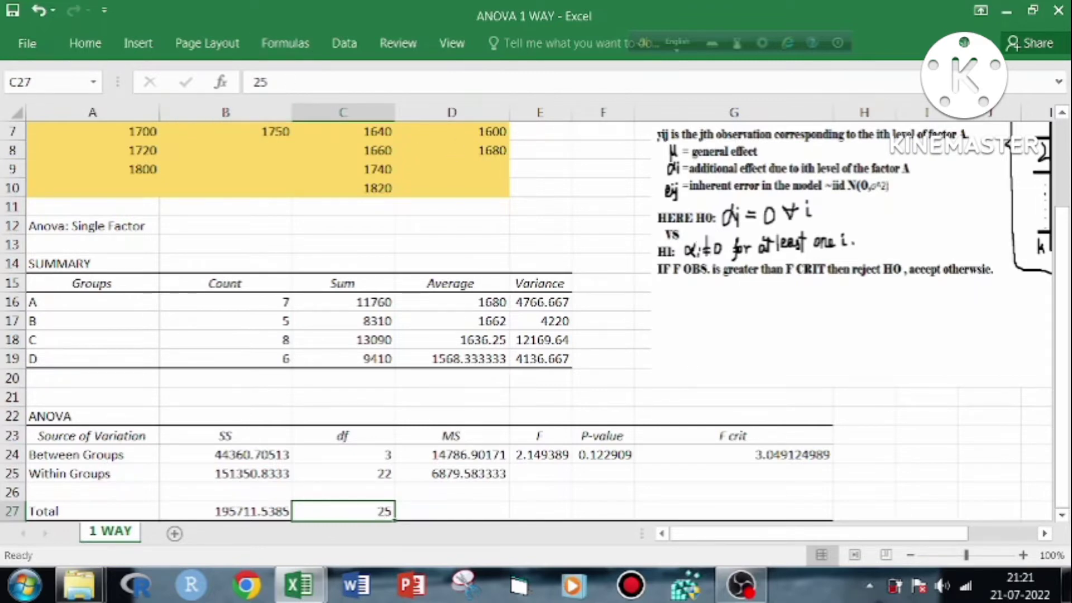
pyautogui.moveTo(1068, 184); pyautogui.dragTo(1067, 167)
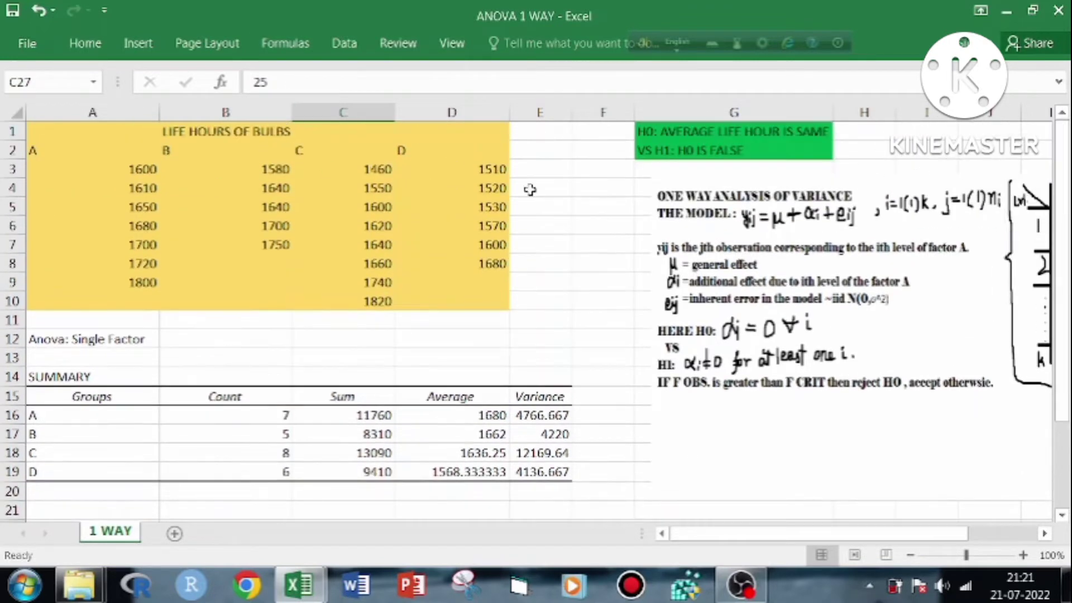
pyautogui.moveTo(1068, 284); pyautogui.dragTo(1069, 370)
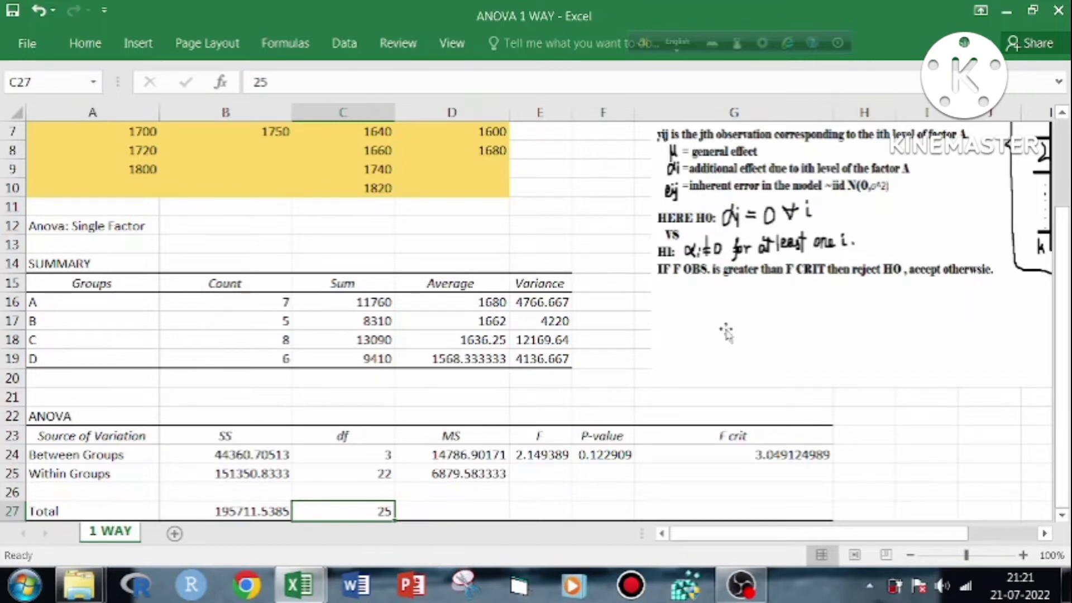
# Compare the observed F with F crit in the ANOVA table, checking the within-groups mean square and the P-value
pyautogui.click(556, 457)
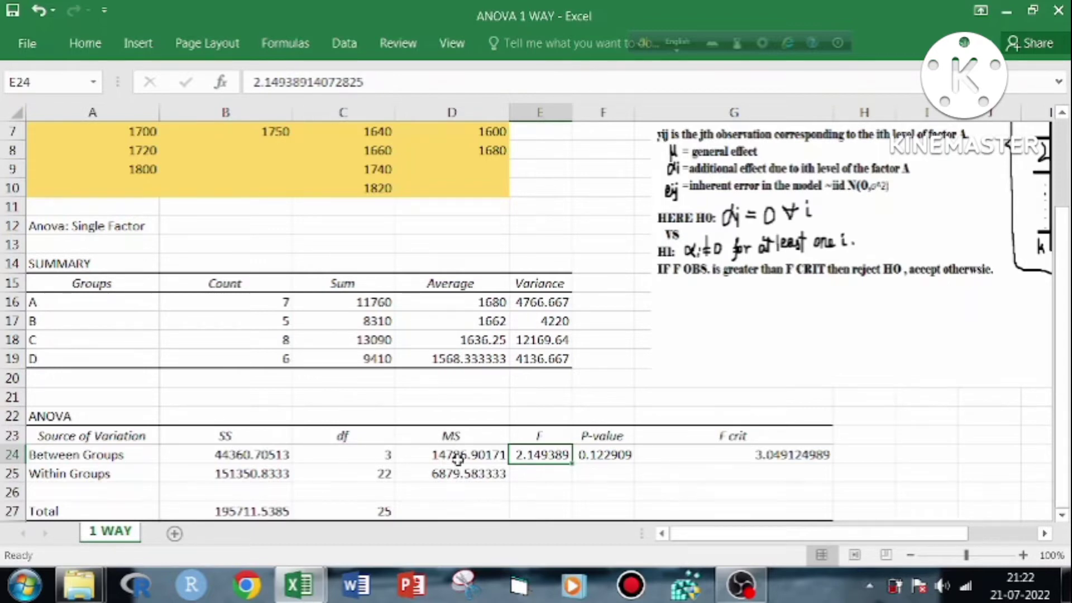
pyautogui.click(459, 478)
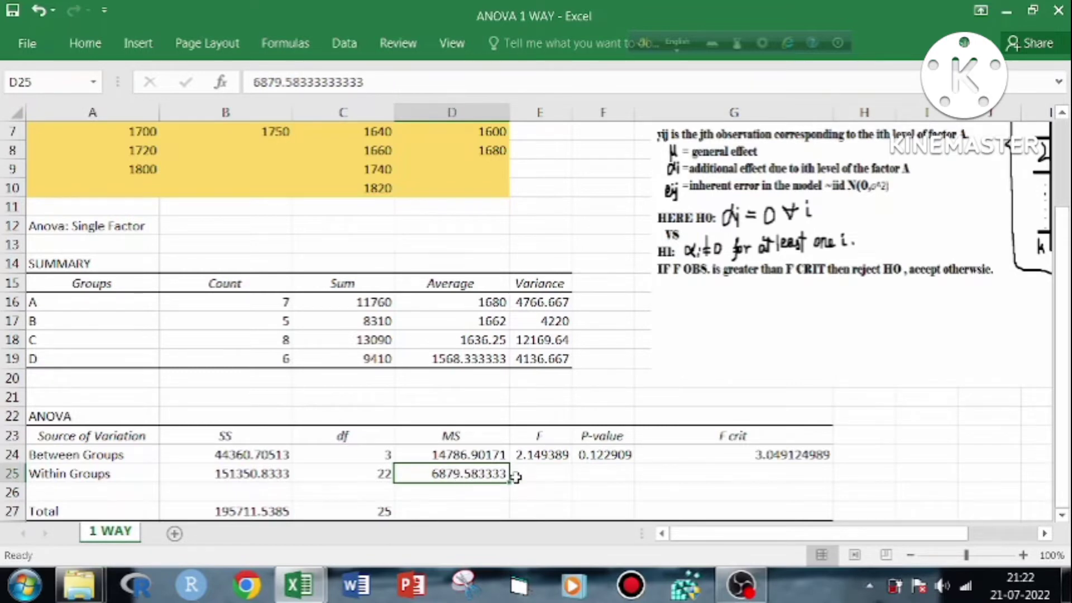
pyautogui.click(535, 456)
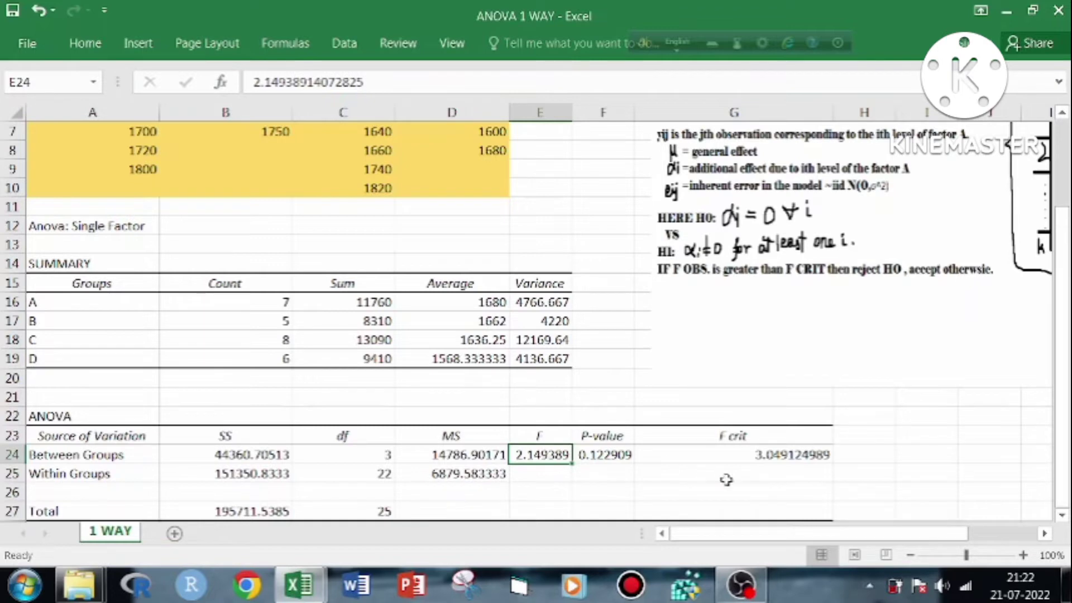
pyautogui.click(760, 459)
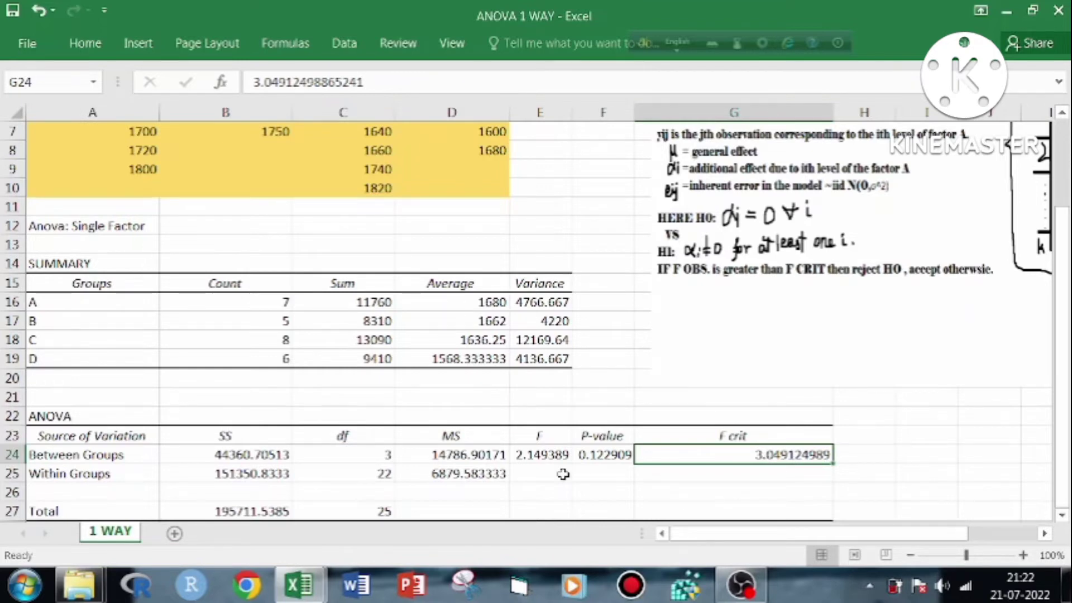
pyautogui.click(551, 457)
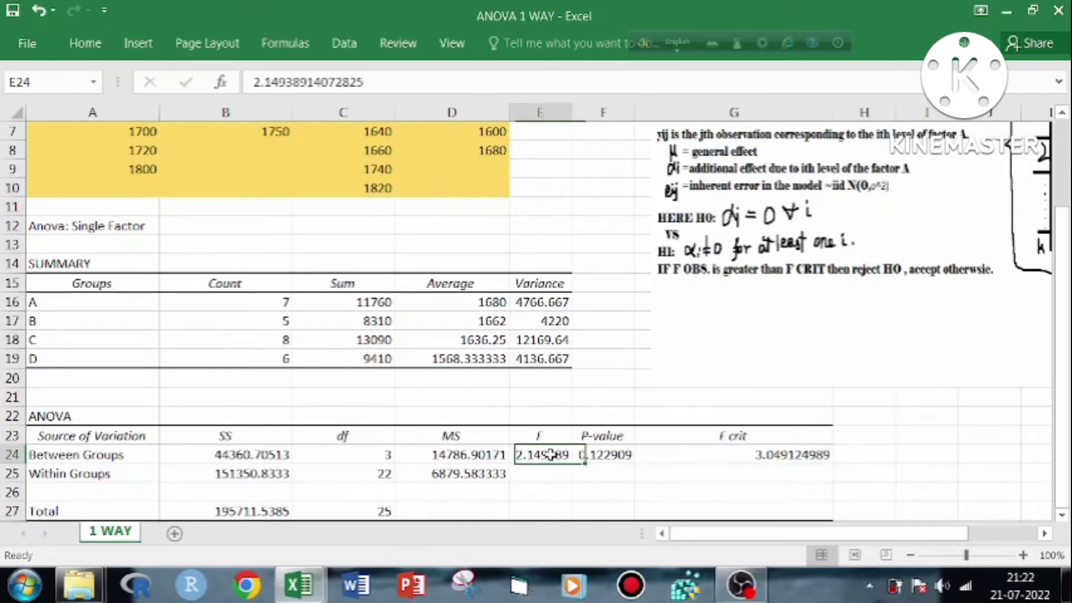
pyautogui.click(780, 454)
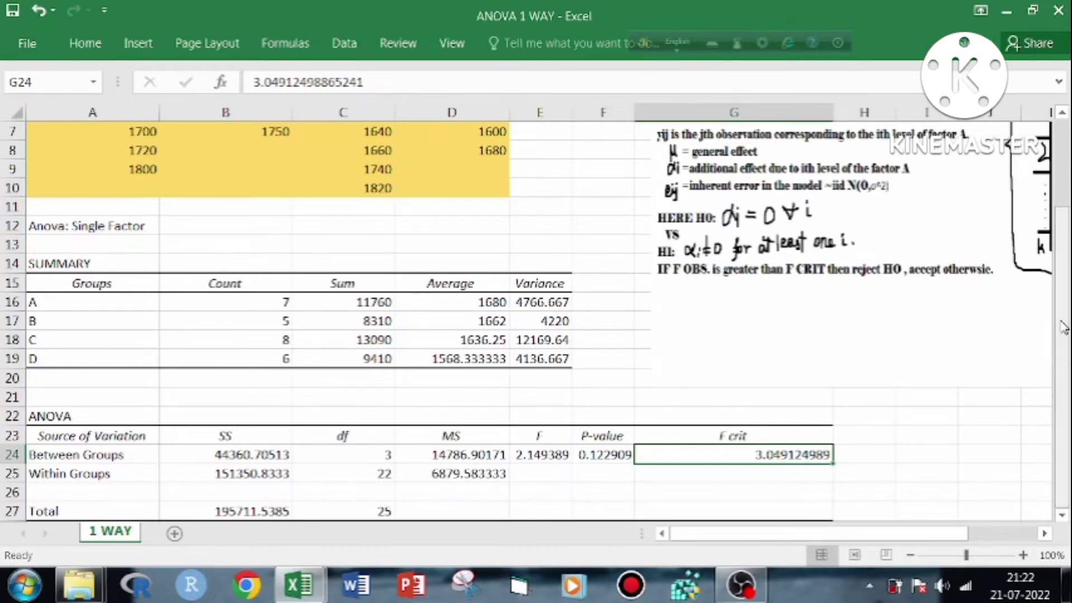
pyautogui.moveTo(1064, 327); pyautogui.dragTo(1066, 401)
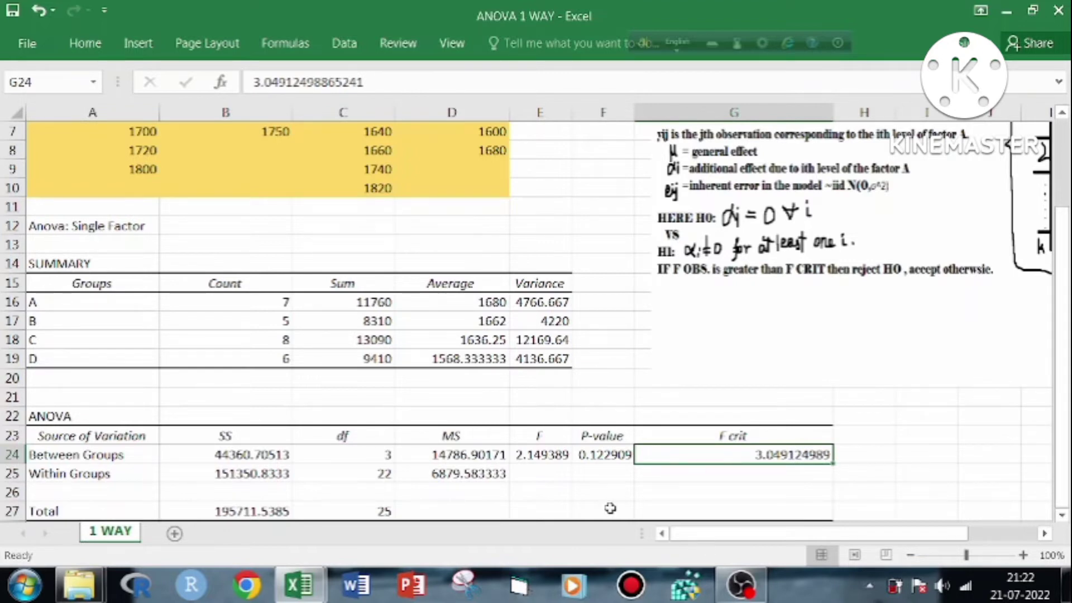
pyautogui.click(601, 457)
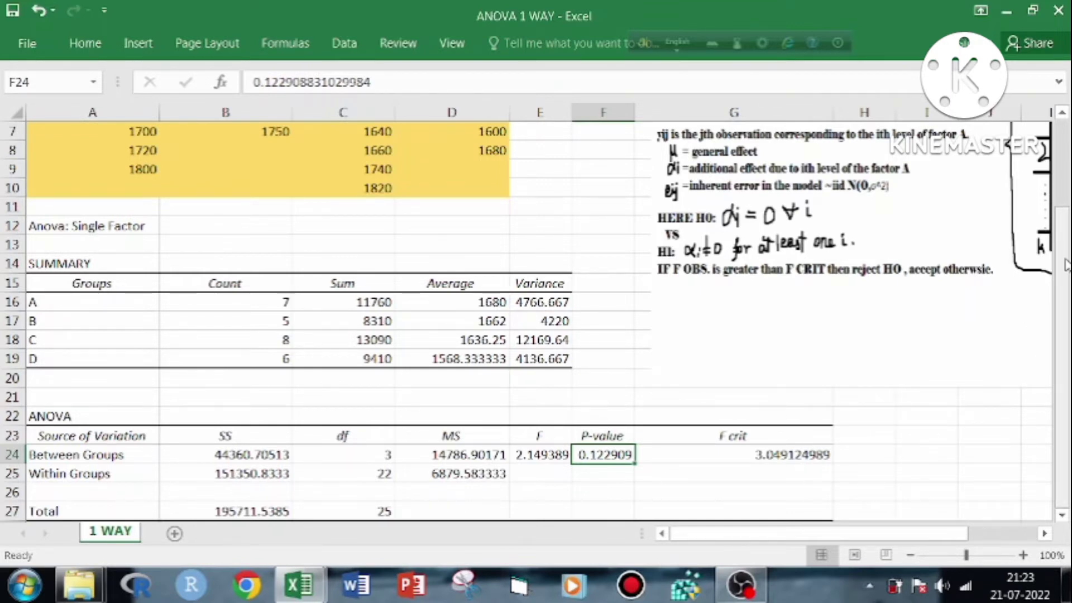
pyautogui.moveTo(1066, 265); pyautogui.dragTo(1064, 277)
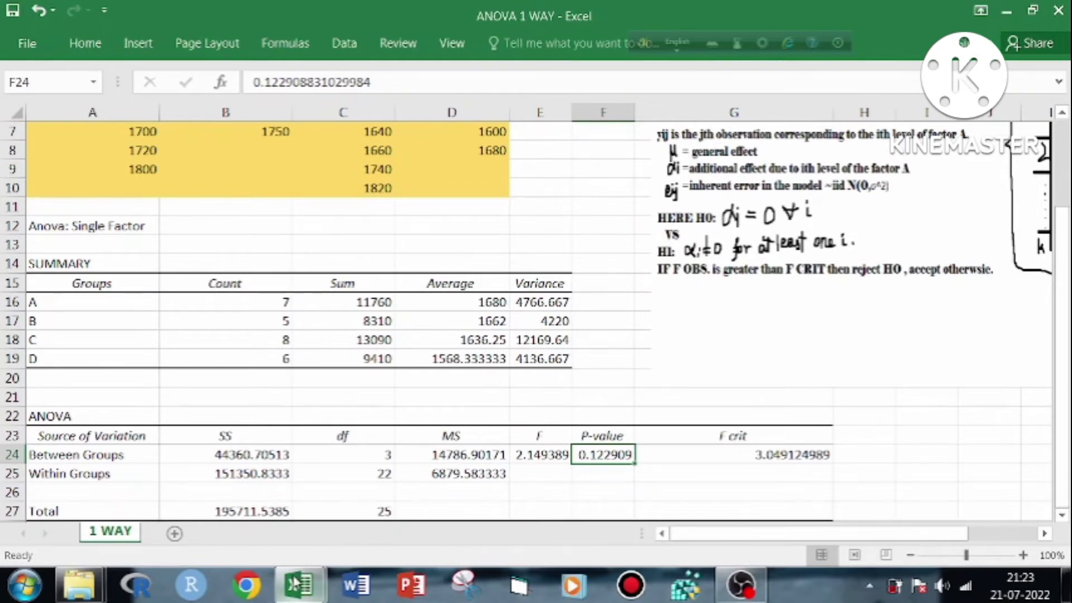
# Switch to the ANOVA 2 WAY workbook and open its 1OBS sheet
pyautogui.moveTo(296, 584)
pyautogui.click(345, 477)
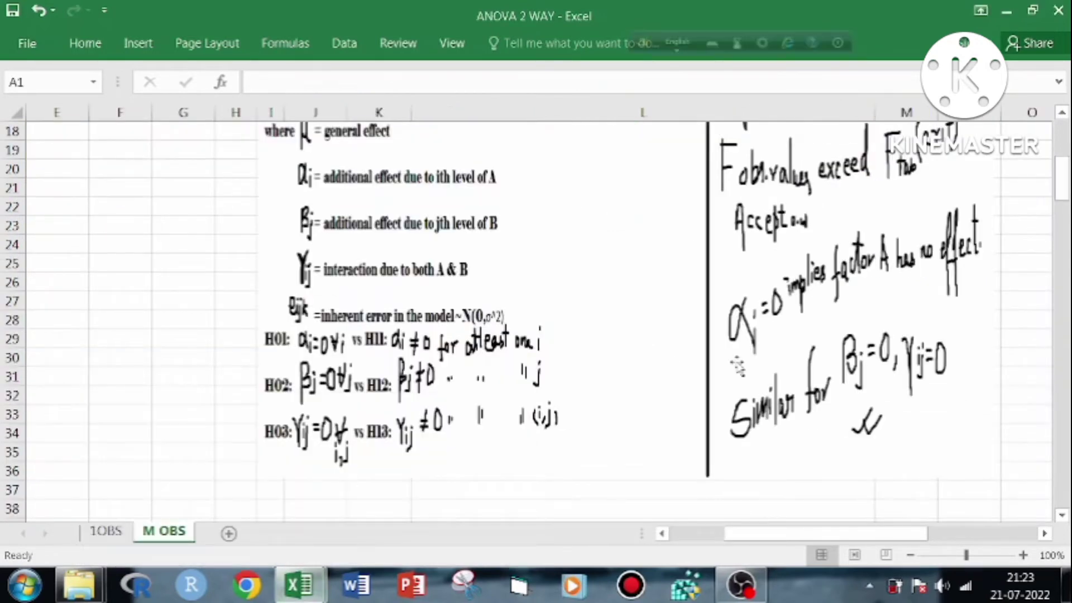
pyautogui.click(106, 531)
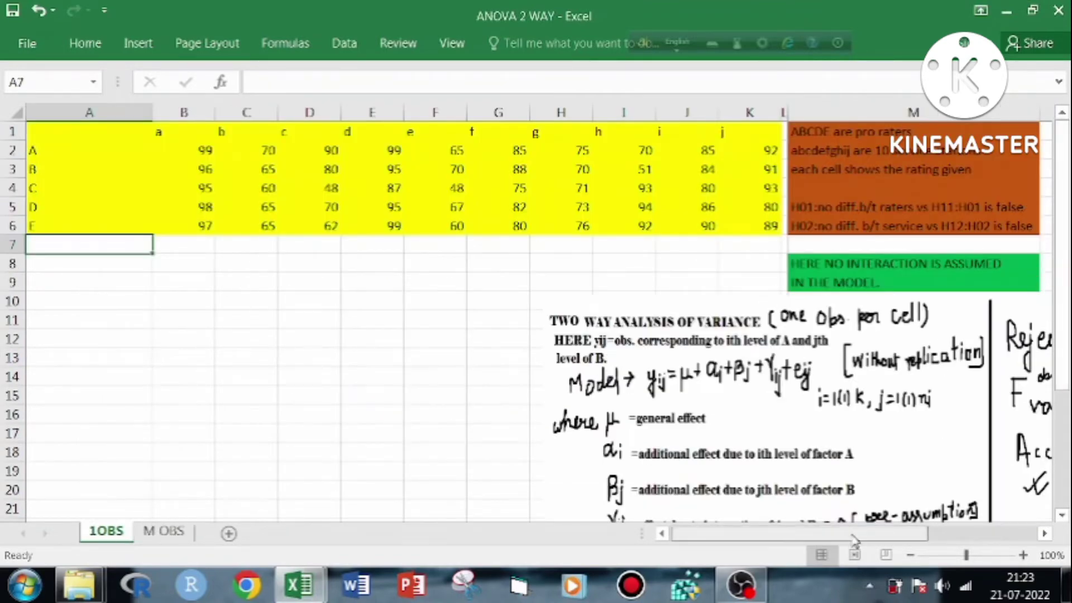
# Read the 1OBS sheet's two-way ANOVA model, hypotheses and rejection rule, and return to the ratings data in column A
pyautogui.moveTo(854, 540); pyautogui.dragTo(889, 539)
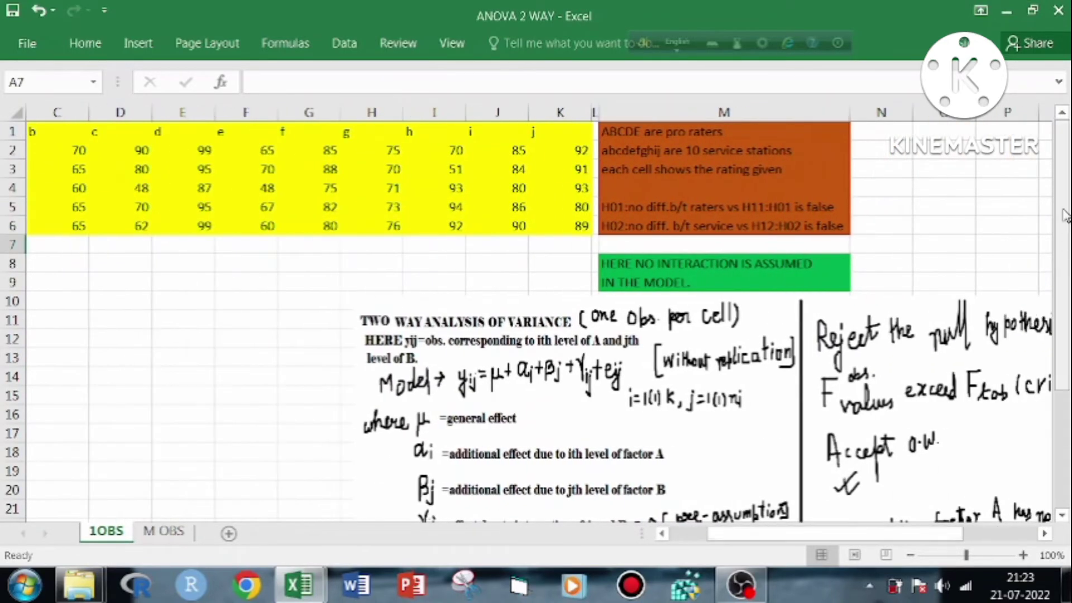
pyautogui.scroll(-2, 1064, 215)
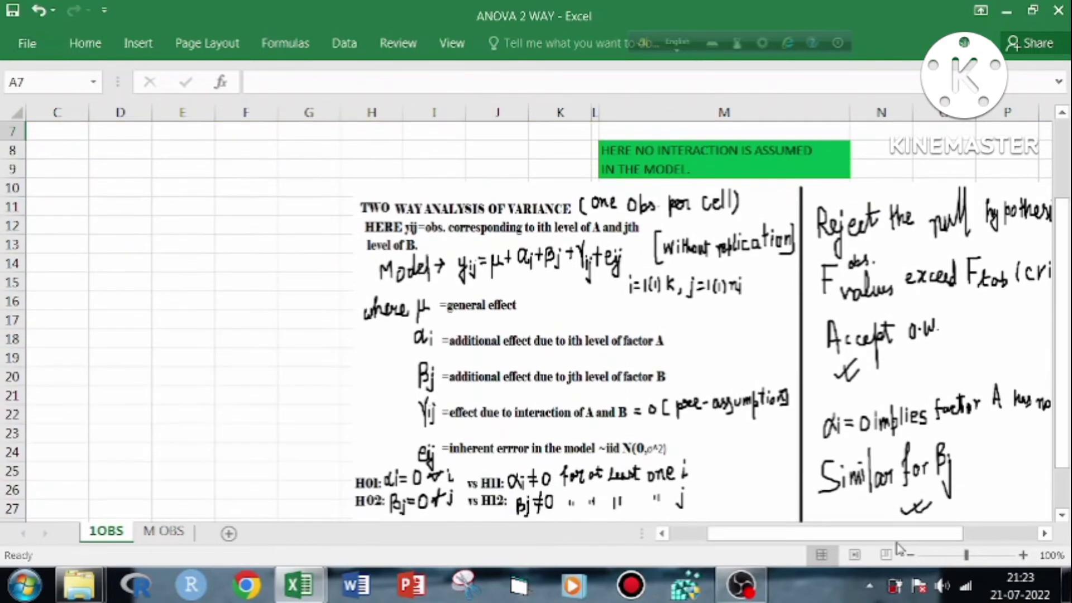
pyautogui.moveTo(898, 538); pyautogui.dragTo(940, 539)
pyautogui.scroll(-1, 1064, 335)
pyautogui.scroll(-1, 1064, 313)
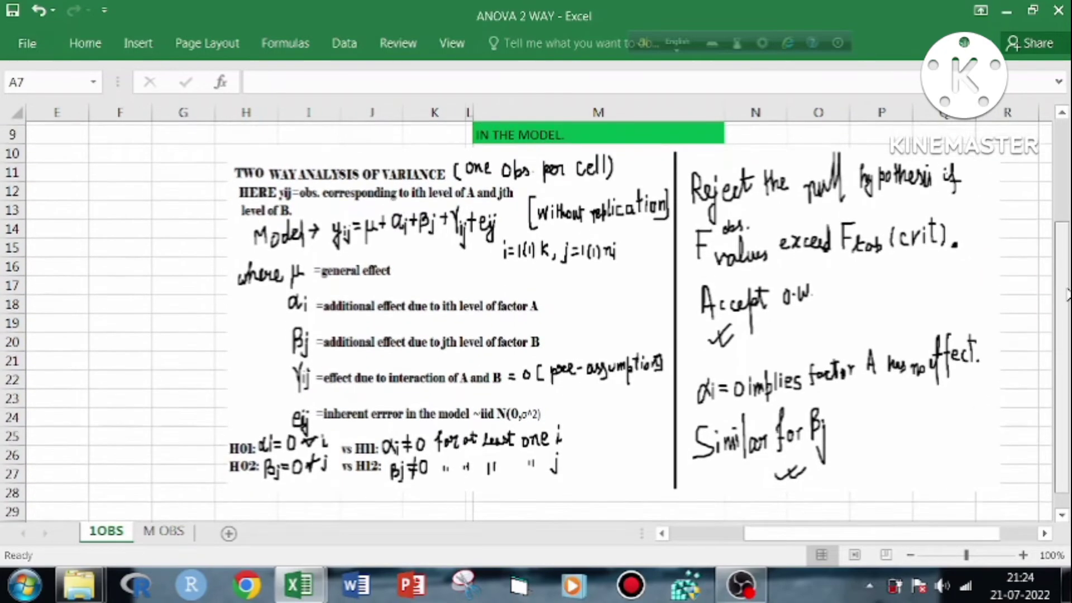
pyautogui.moveTo(1068, 295); pyautogui.dragTo(1068, 297)
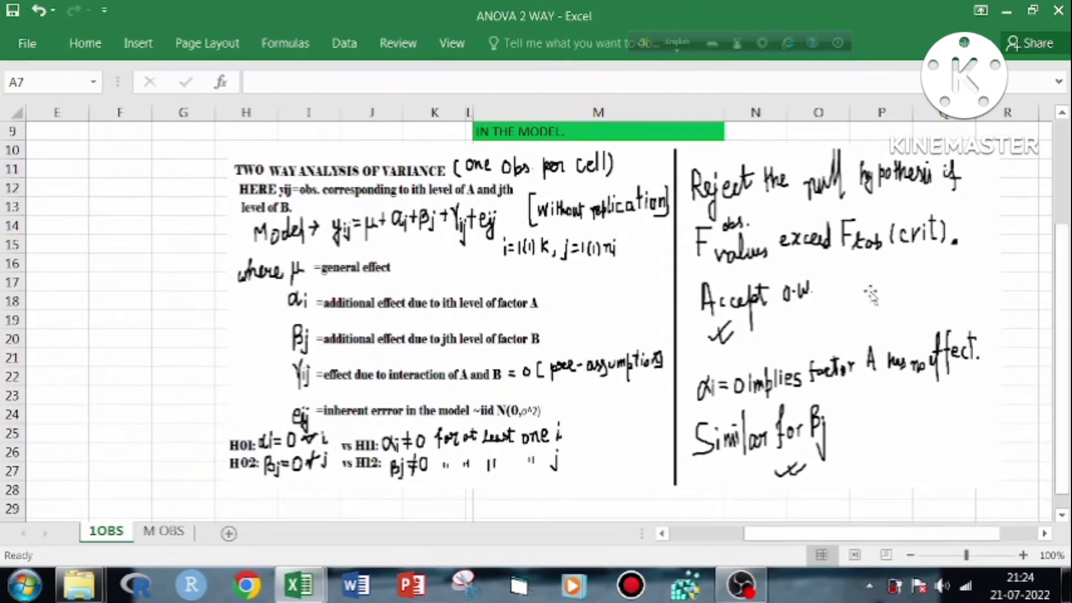
pyautogui.click(173, 189)
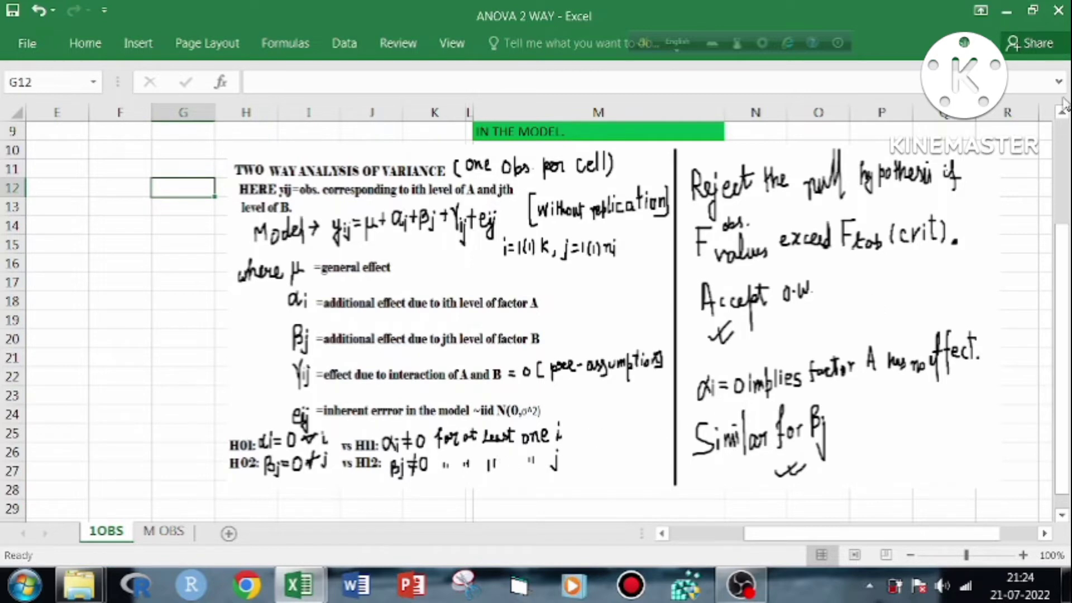
pyautogui.moveTo(1061, 281); pyautogui.dragTo(1061, 297)
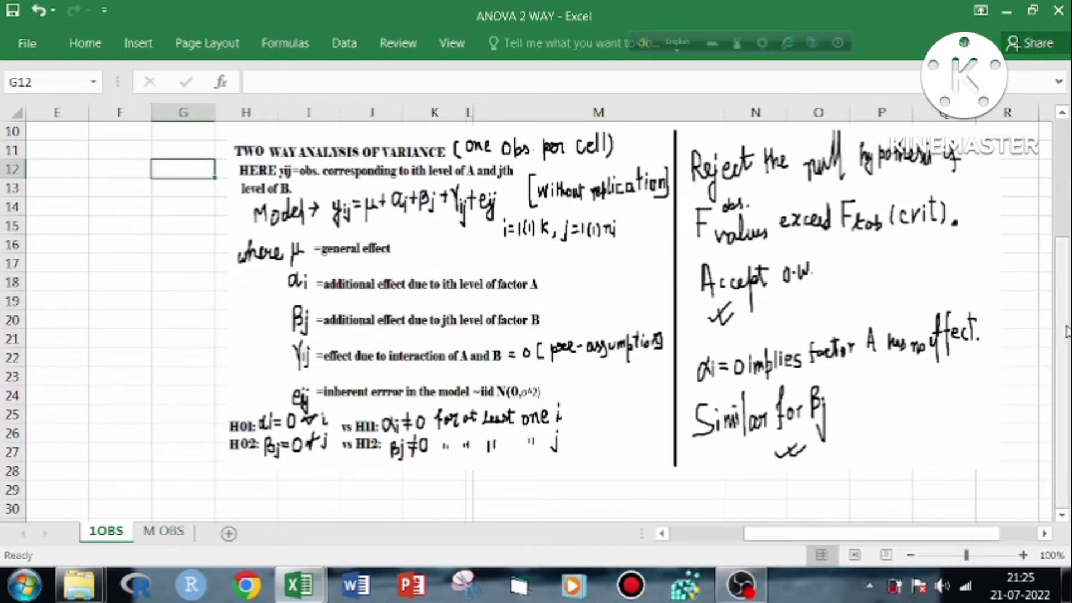
pyautogui.scroll(3, 1063, 335)
pyautogui.moveTo(1062, 279); pyautogui.dragTo(1063, 257)
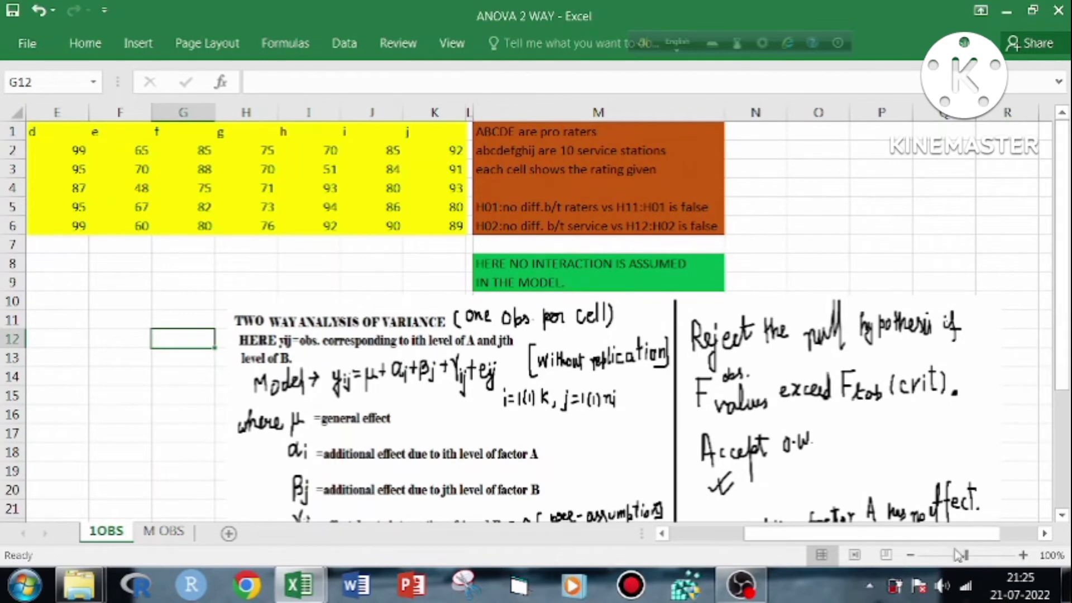
pyautogui.moveTo(953, 534); pyautogui.dragTo(641, 543)
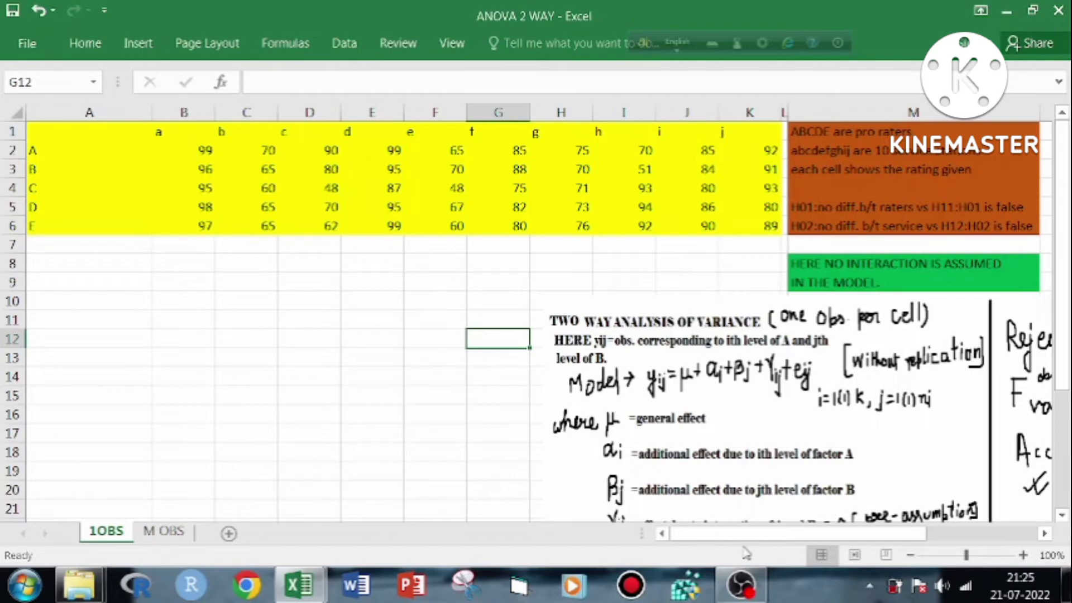
# Review the two-way ANOVA model notes on the 1OBS sheet: effect terms, hypotheses, rejection rule and the no-interaction assumption
pyautogui.moveTo(757, 534); pyautogui.dragTo(832, 530)
pyautogui.moveTo(1060, 231); pyautogui.dragTo(1060, 307)
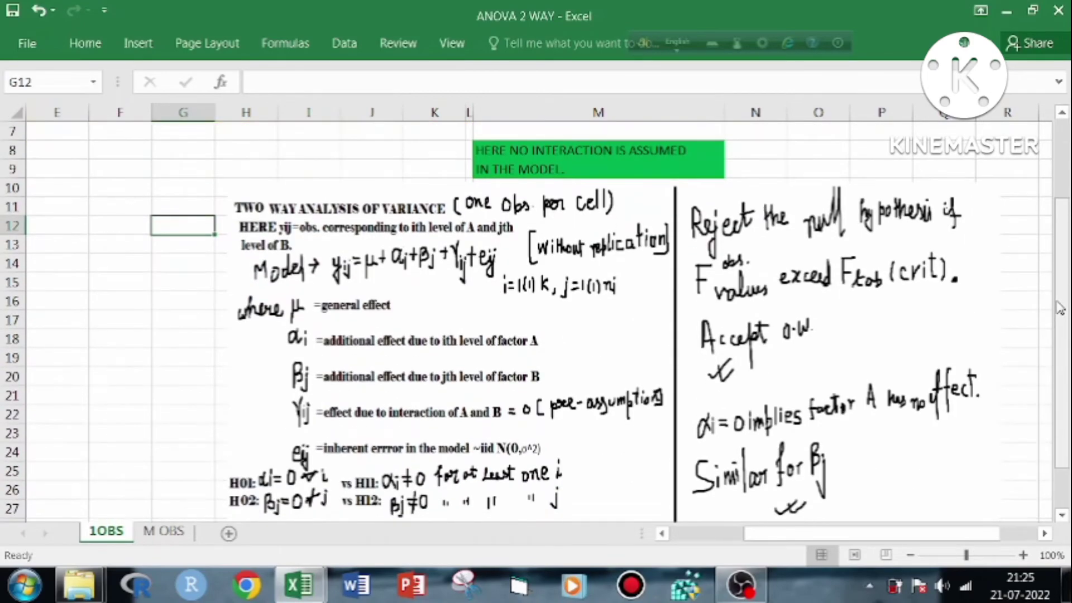
pyautogui.moveTo(952, 538); pyautogui.dragTo(916, 544)
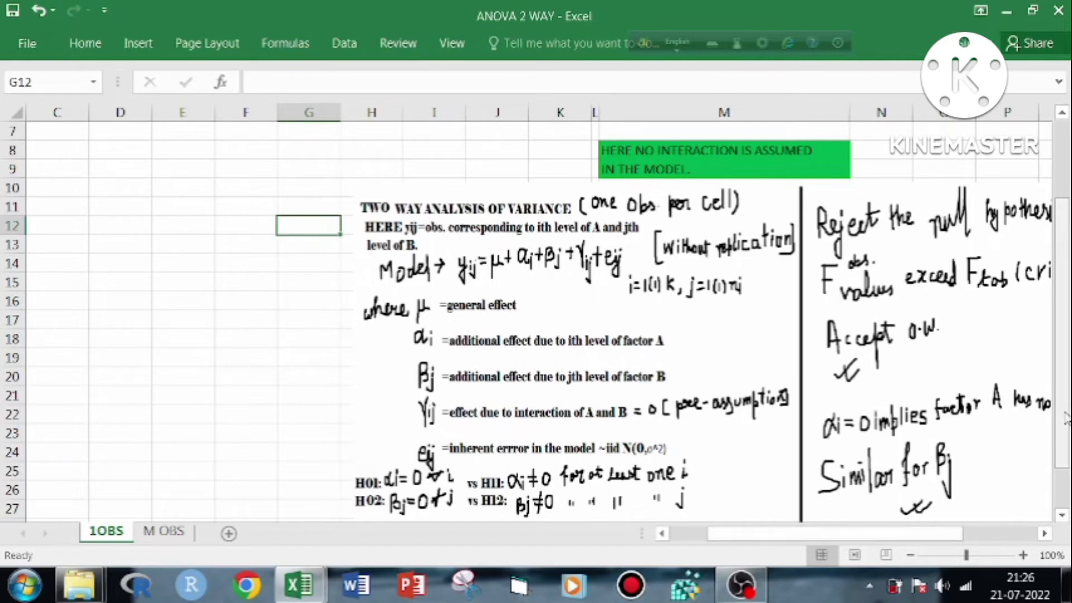
pyautogui.scroll(2, 1050, 417)
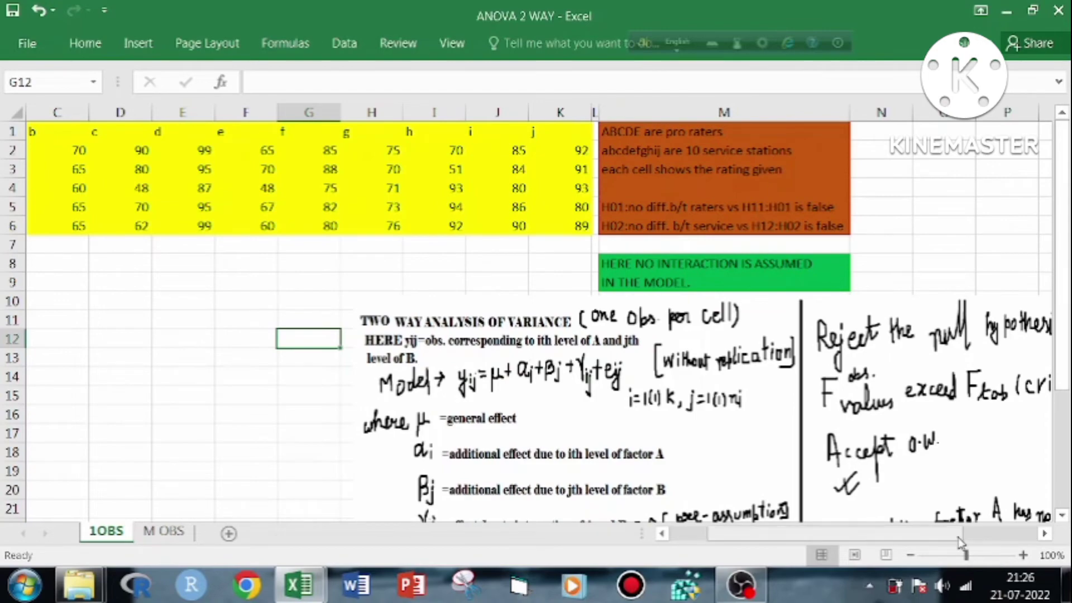
pyautogui.moveTo(958, 538); pyautogui.dragTo(871, 535)
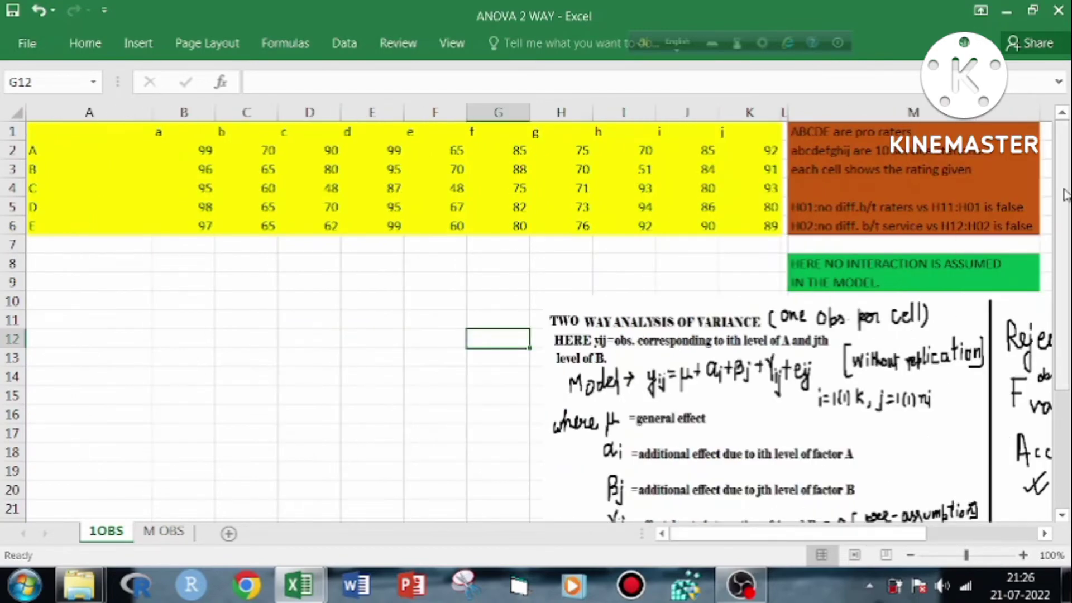
pyautogui.scroll(-3, 1065, 196)
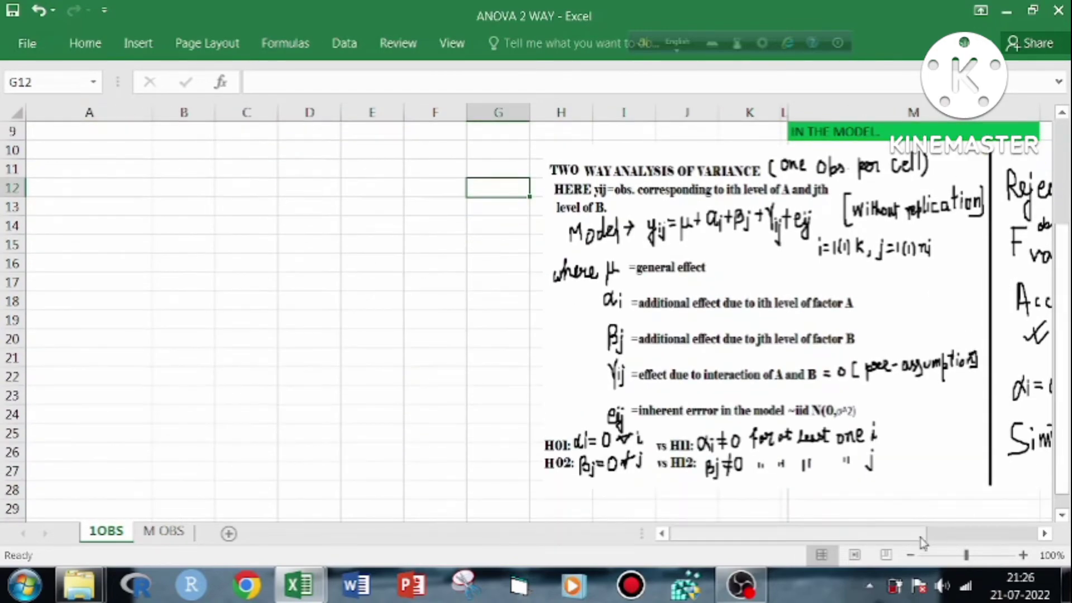
pyautogui.moveTo(923, 542); pyautogui.dragTo(942, 542)
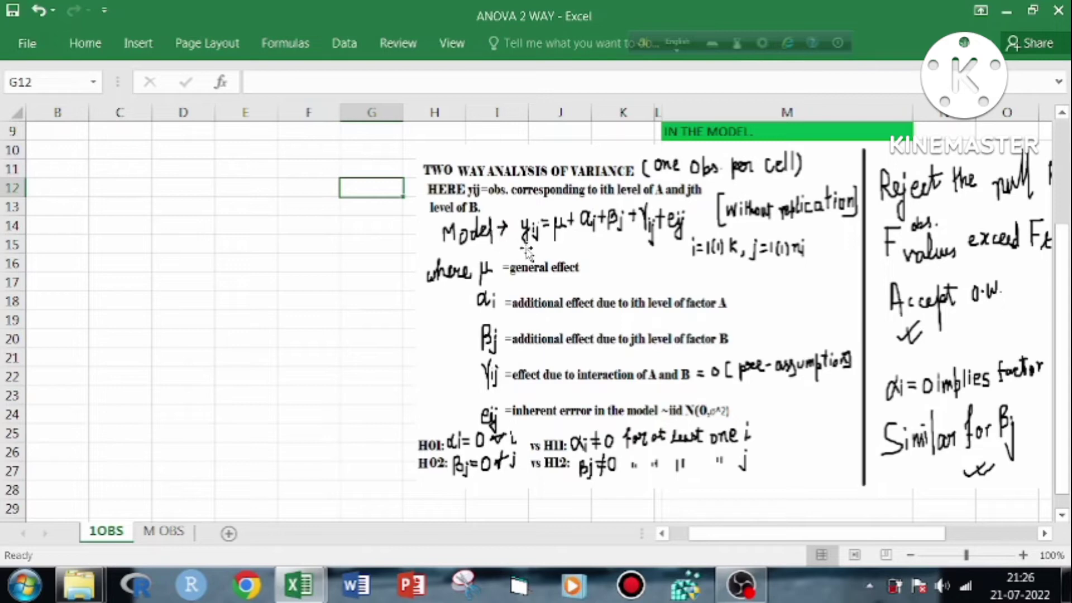
pyautogui.moveTo(788, 534); pyautogui.dragTo(840, 540)
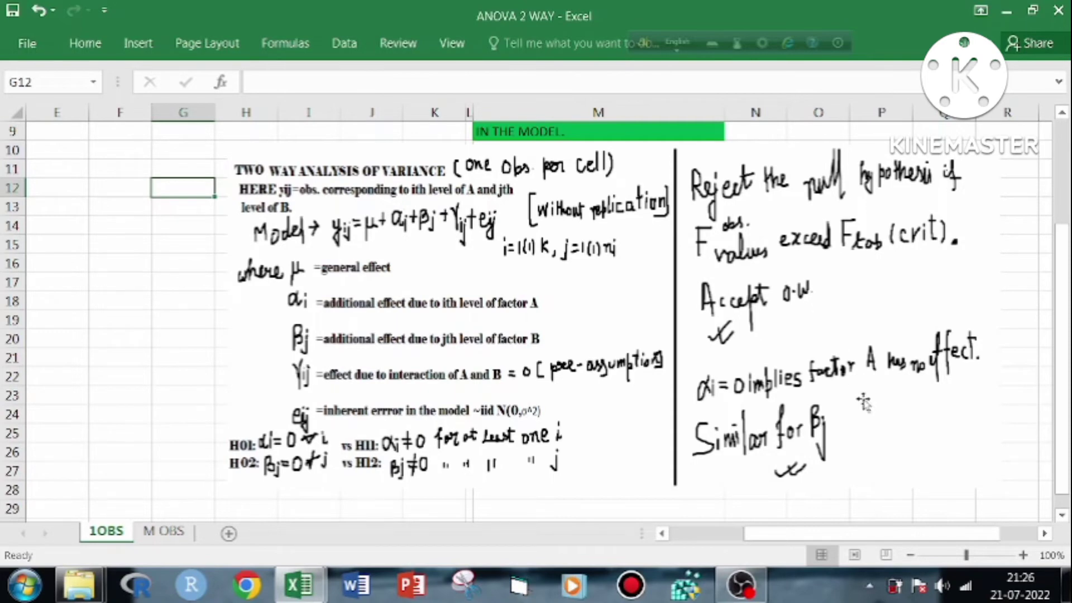
pyautogui.moveTo(846, 535); pyautogui.dragTo(773, 535)
pyautogui.scroll(3, 1057, 278)
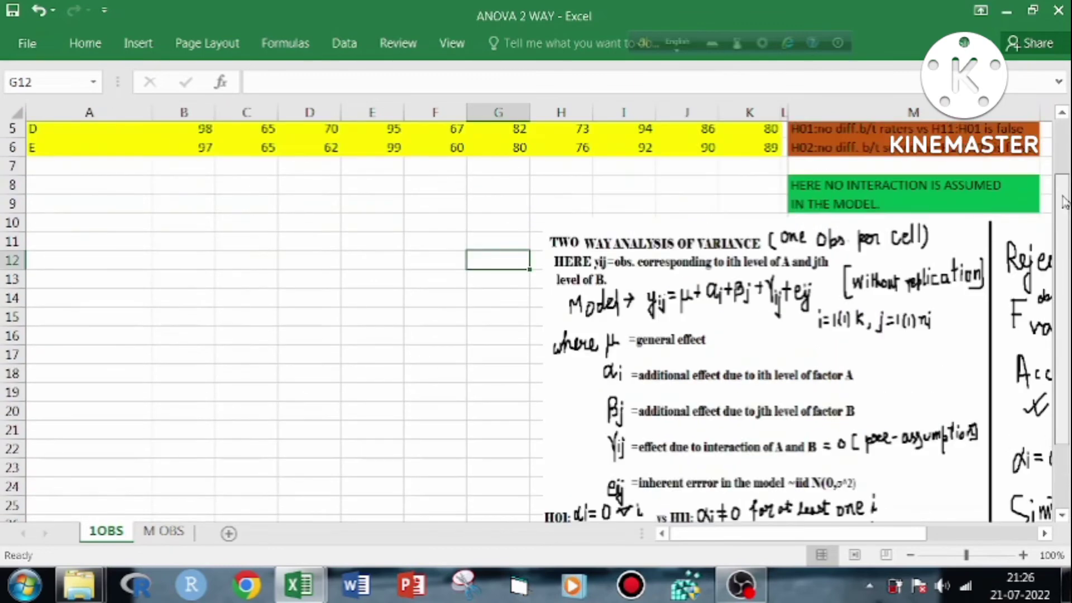
# Examine how the ratings table pairs raters A–E with service stations a–j, and read the related notes and hypotheses in column M
pyautogui.click(838, 135)
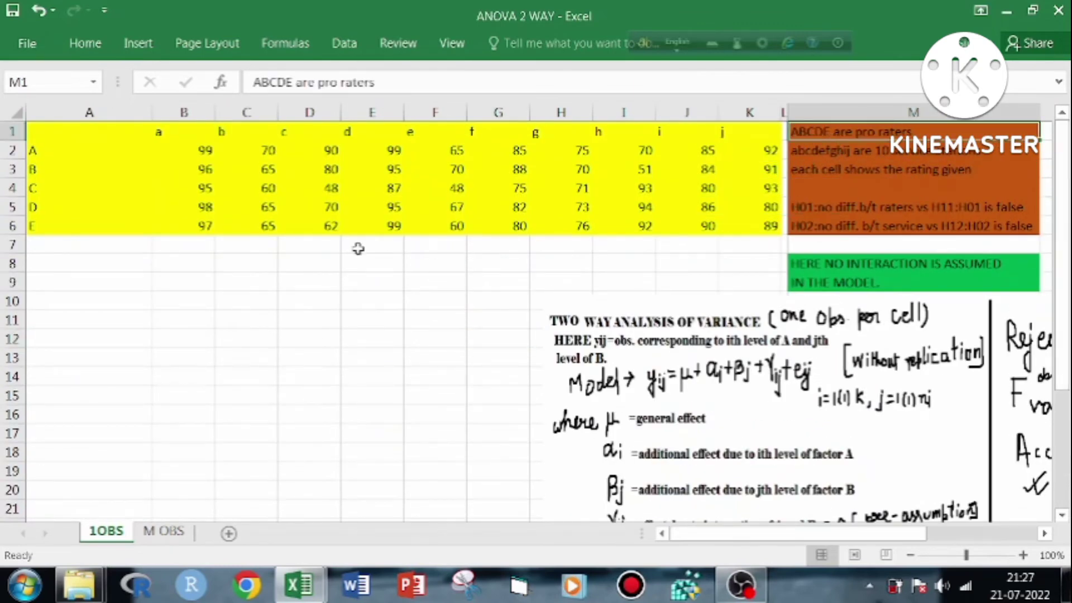
pyautogui.click(64, 151)
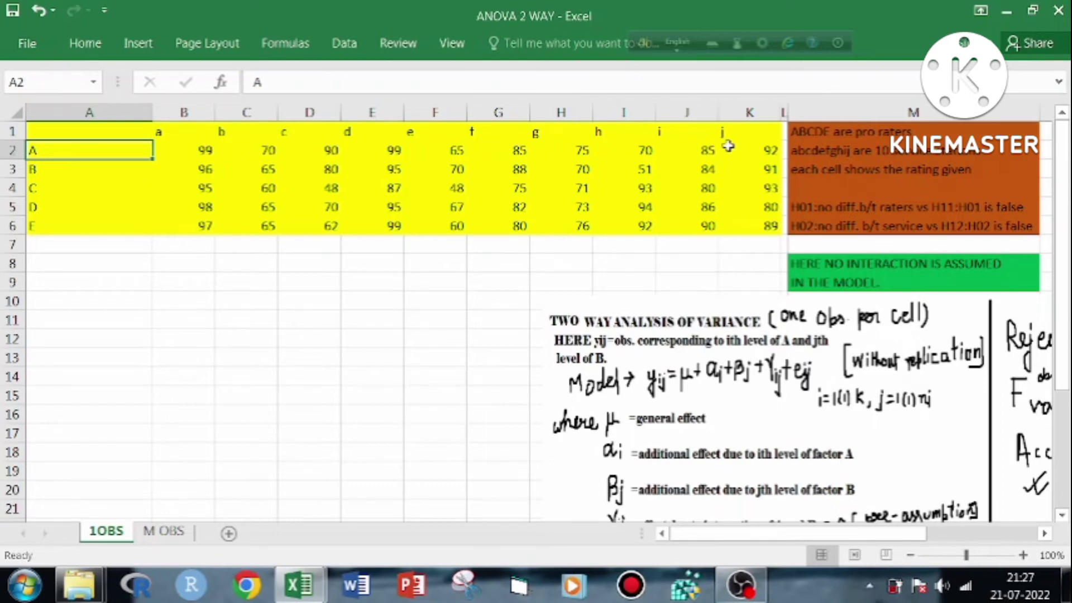
pyautogui.click(416, 186)
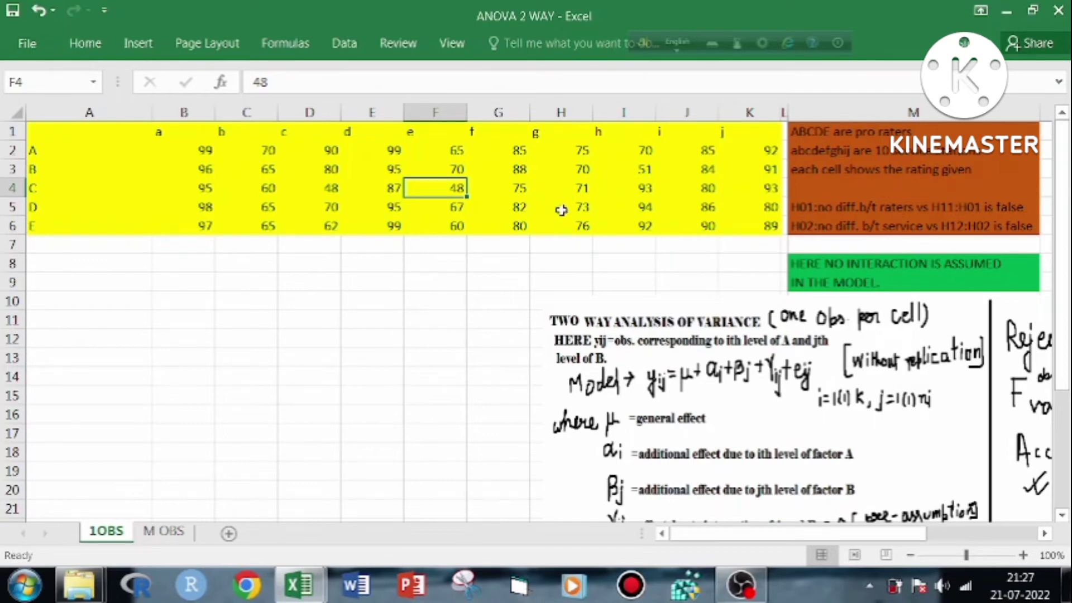
pyautogui.click(67, 169)
pyautogui.click(71, 152)
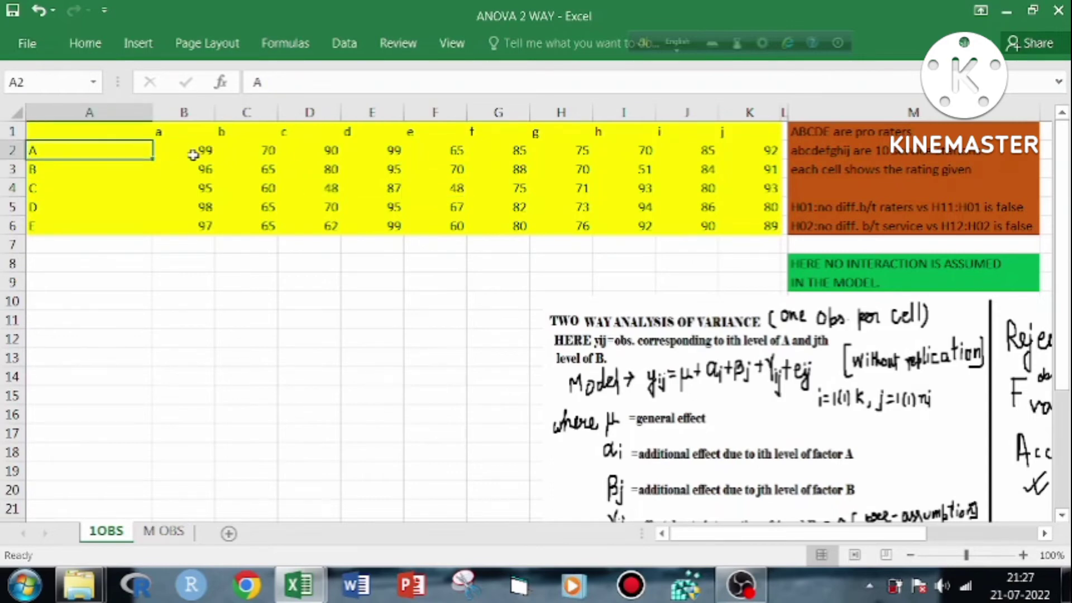
pyautogui.click(191, 152)
pyautogui.click(78, 154)
pyautogui.click(176, 132)
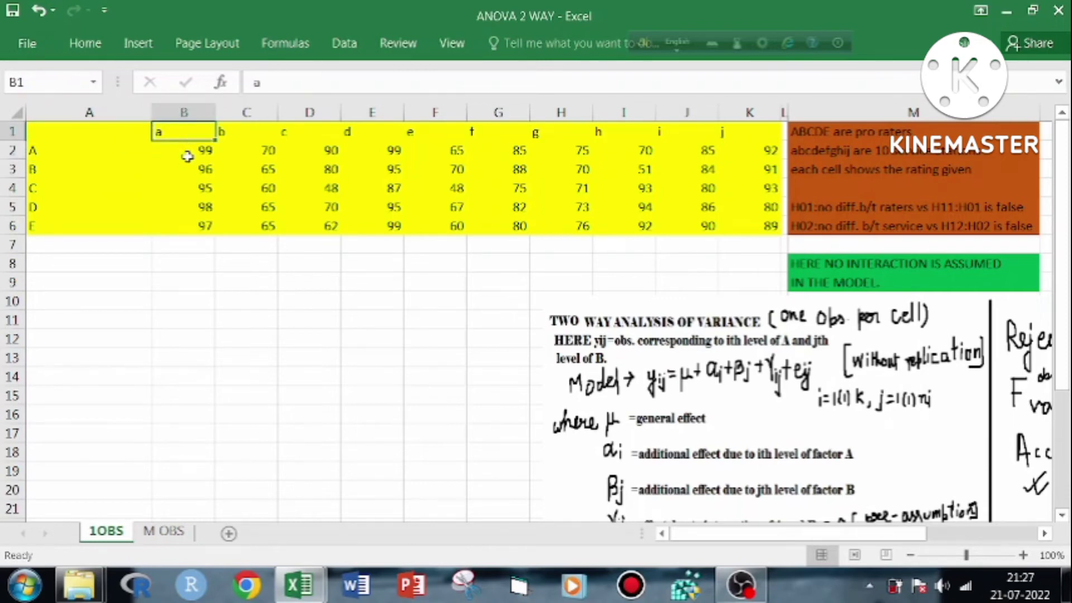
pyautogui.click(187, 156)
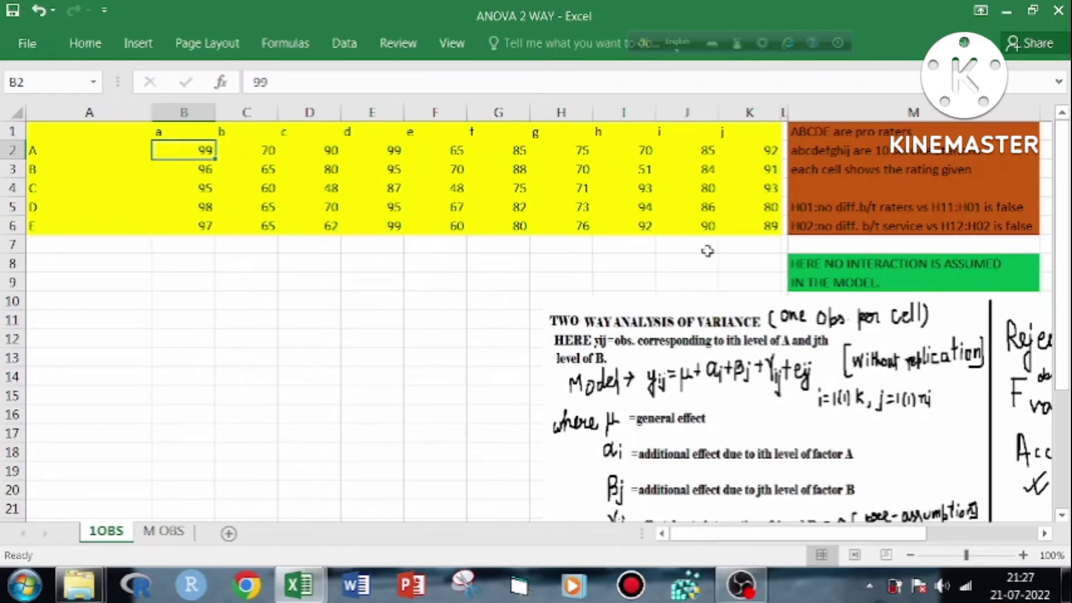
pyautogui.click(817, 211)
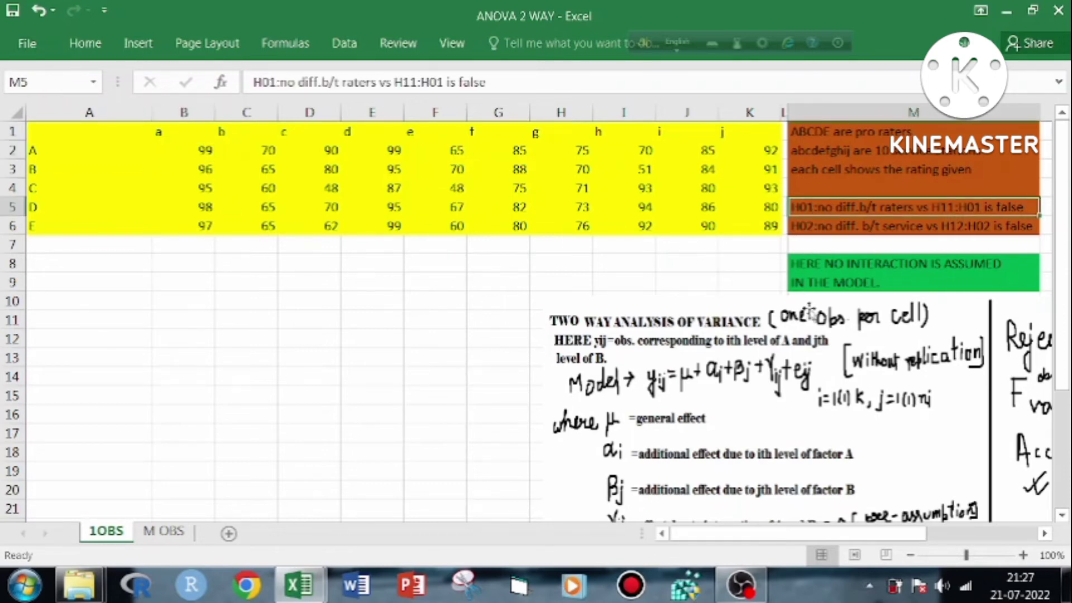
pyautogui.click(685, 267)
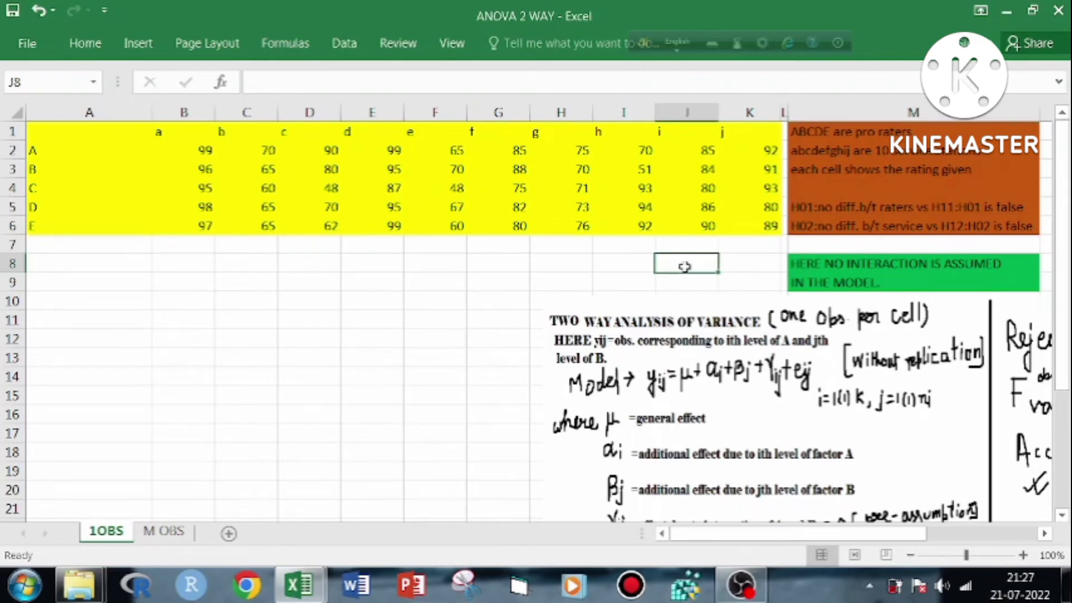
pyautogui.click(420, 194)
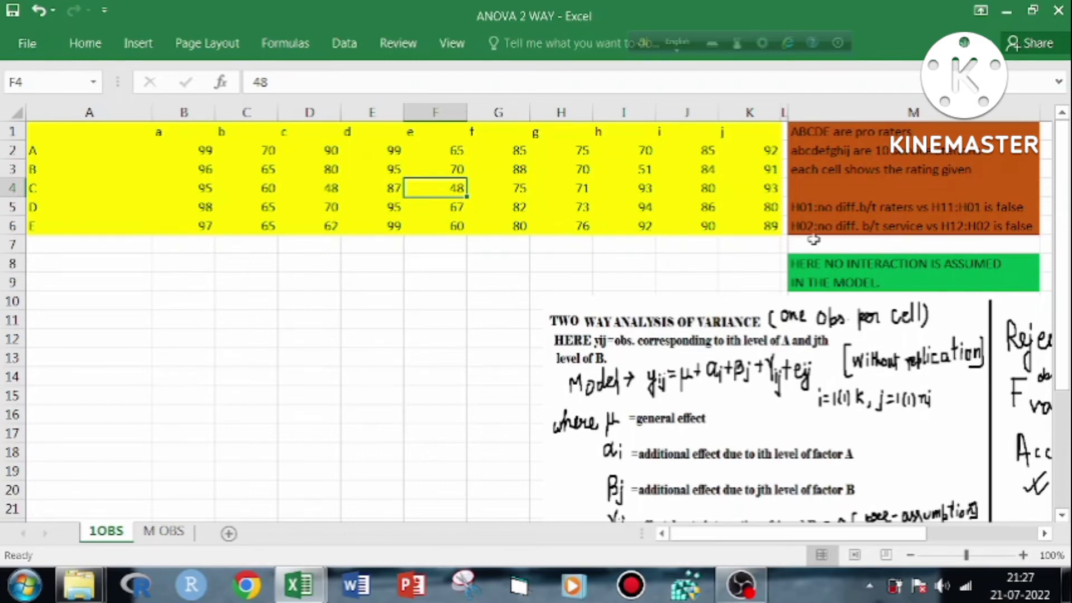
pyautogui.click(409, 256)
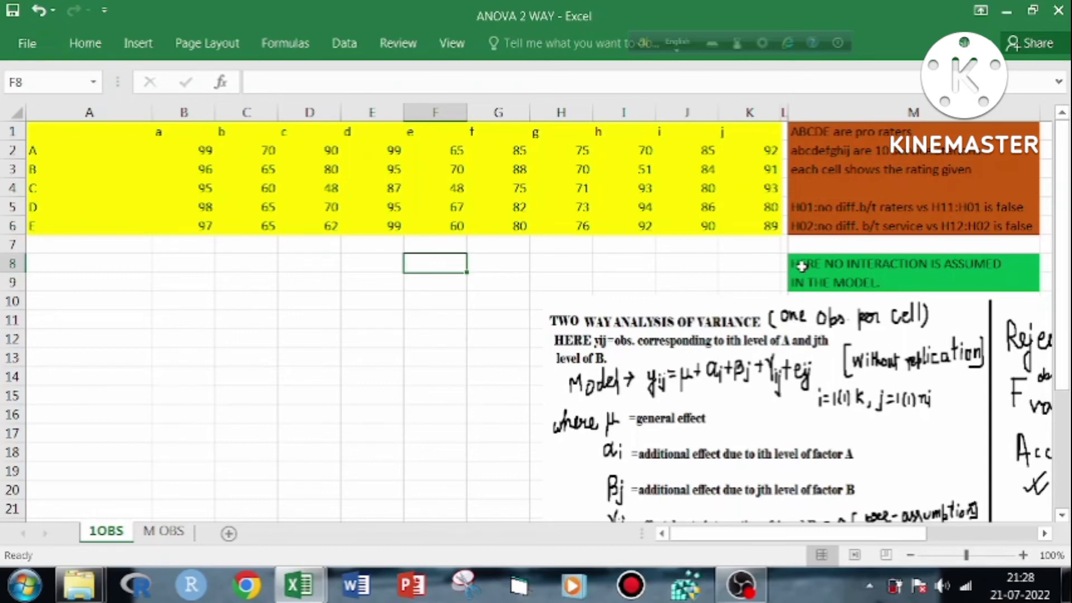
# Open the Anova: Two-Factor Without Replication tool from the Data Analysis tools
pyautogui.click(65, 263)
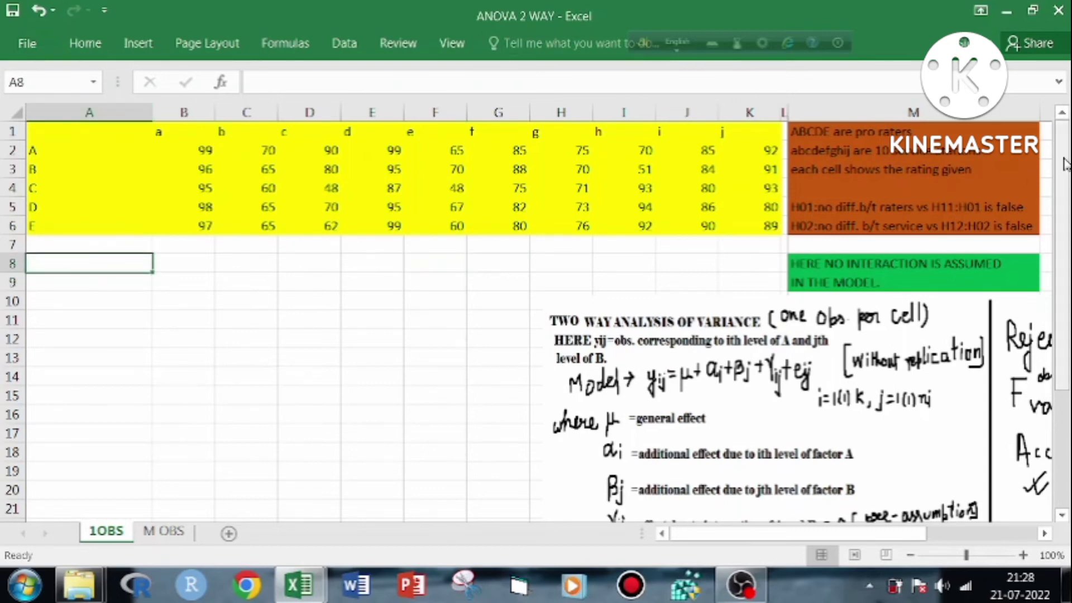
pyautogui.click(344, 43)
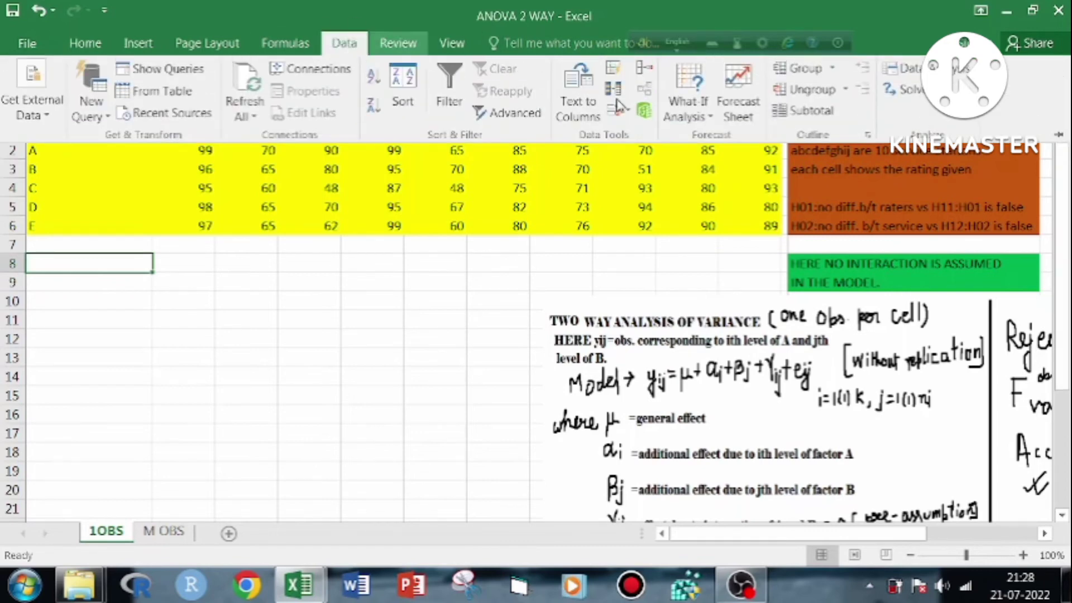
pyautogui.click(902, 82)
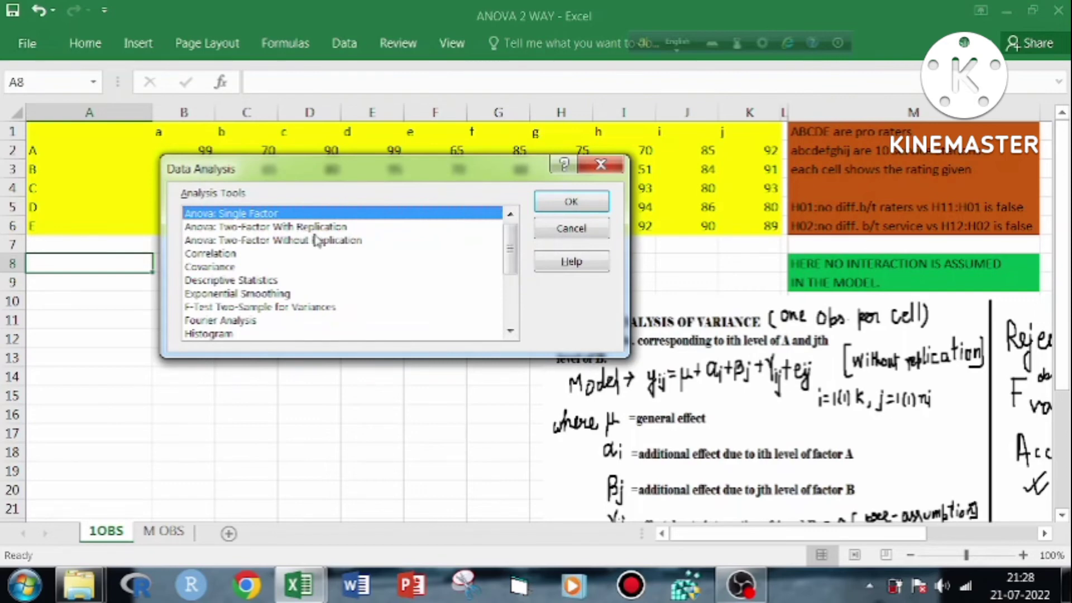
pyautogui.click(319, 241)
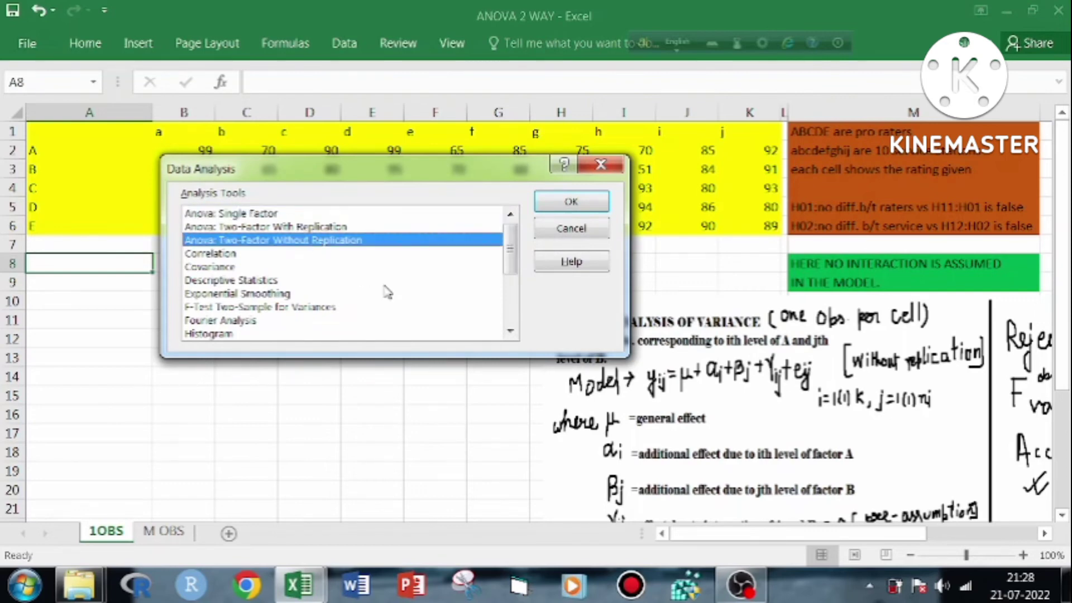
pyautogui.click(565, 202)
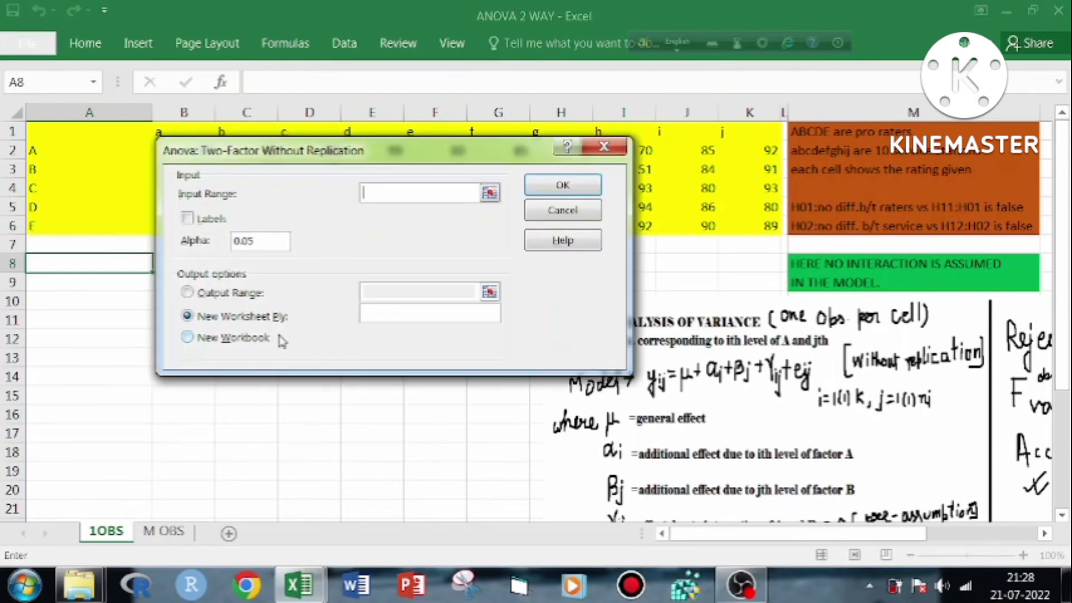
# Set the ANOVA input range to $A$1:$K$6 with Labels enabled, and choose Output Range as the output option
pyautogui.click(490, 193)
pyautogui.moveTo(78, 130); pyautogui.dragTo(748, 222)
pyautogui.click(616, 176)
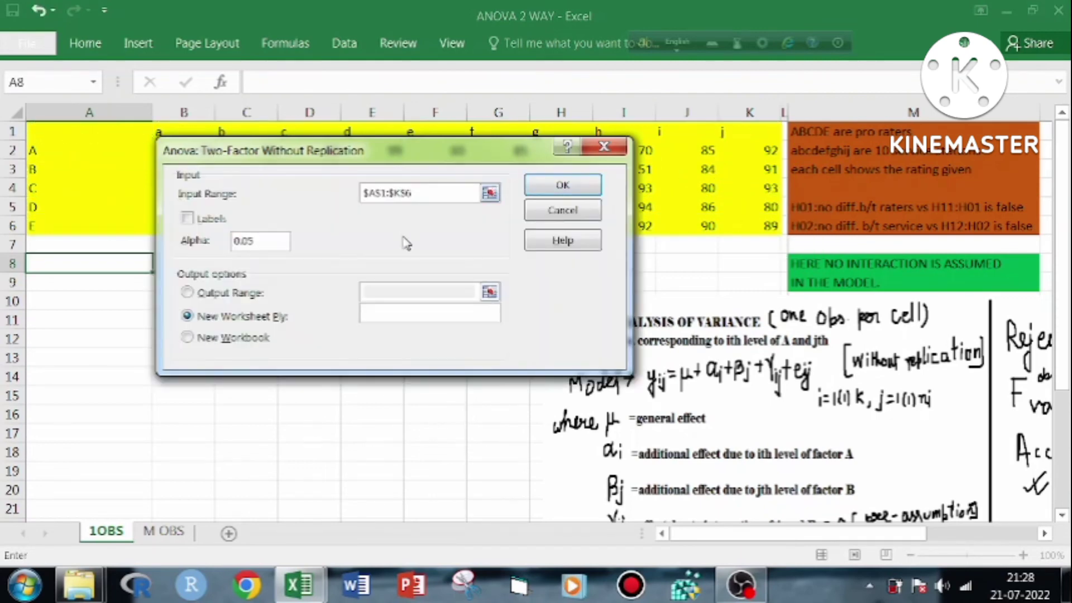
pyautogui.click(187, 219)
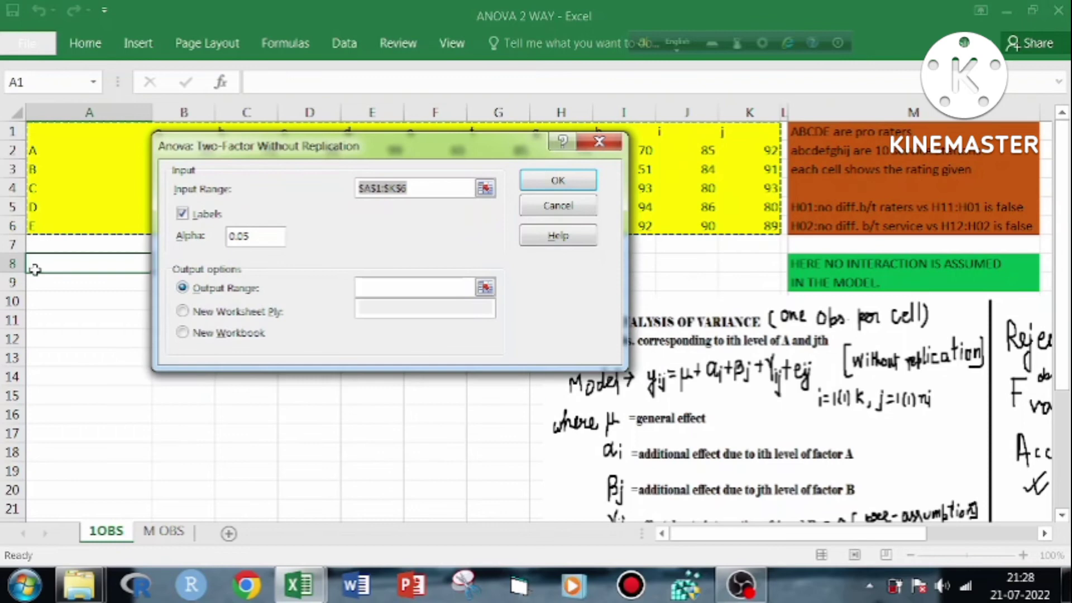
pyautogui.click(47, 265)
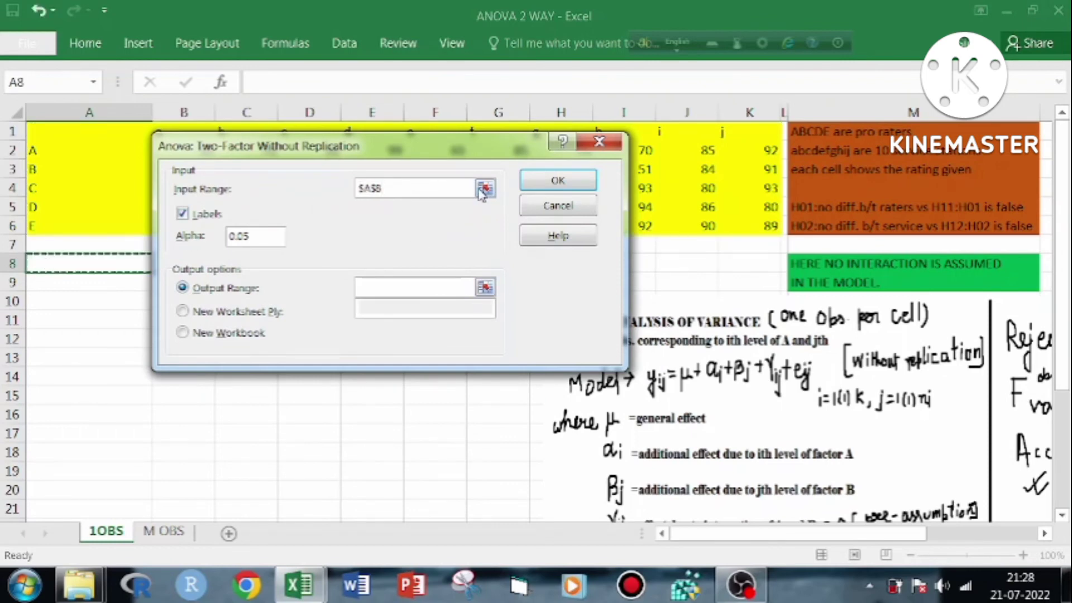
# Correct the input range to $A$1:$K$6 and run the two-factor ANOVA with its output starting at $A$8
pyautogui.click(485, 188)
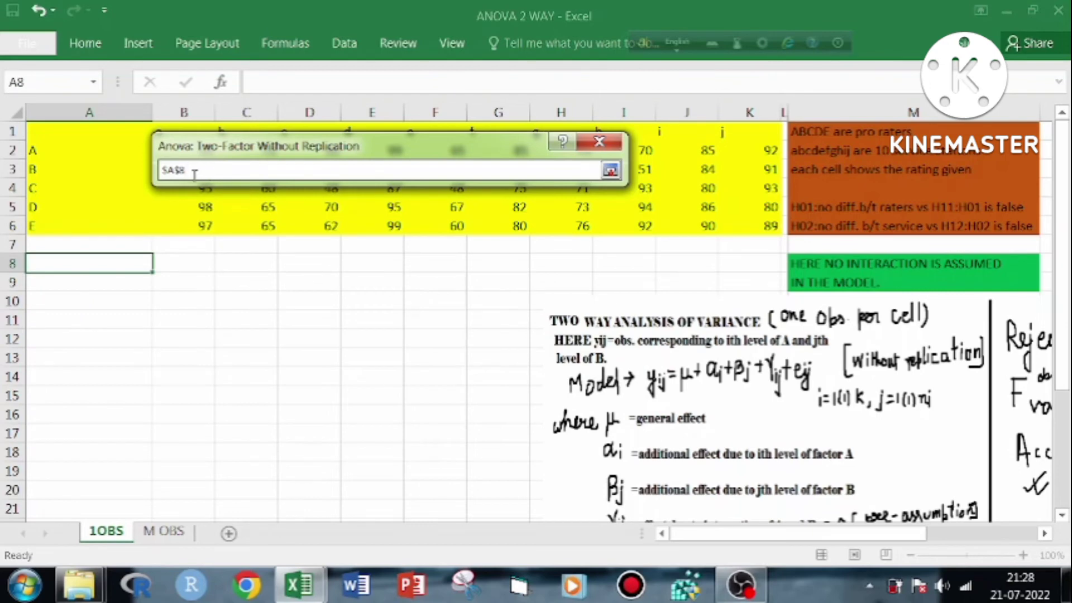
pyautogui.press('BackSpace')
pyautogui.press('BackSpace')
pyautogui.press('BackSpace')
pyautogui.press('BackSpace')
pyautogui.click(54, 128)
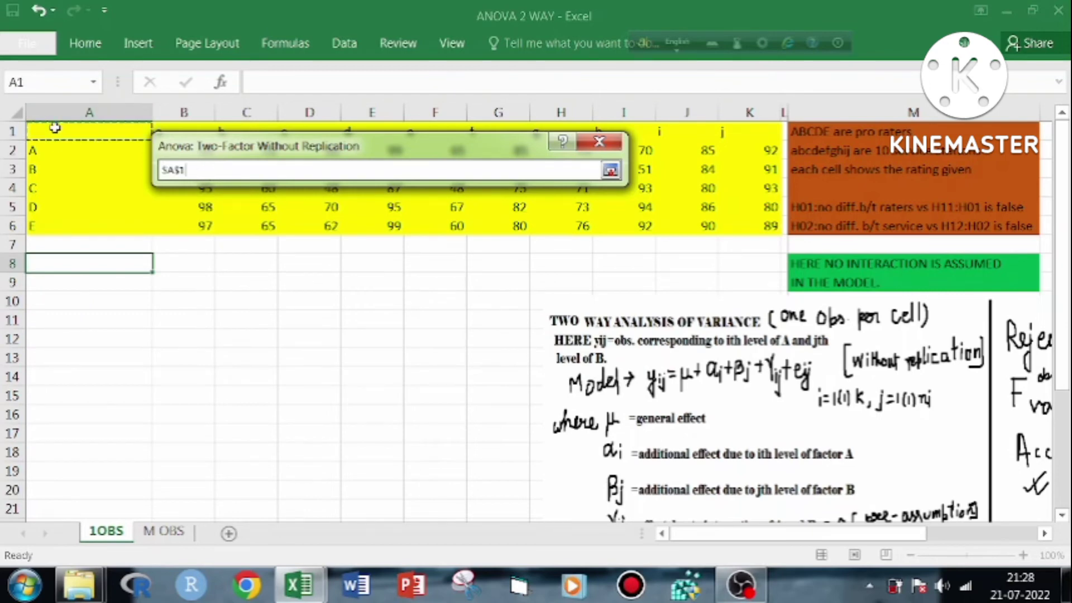
pyautogui.moveTo(55, 128); pyautogui.dragTo(774, 223)
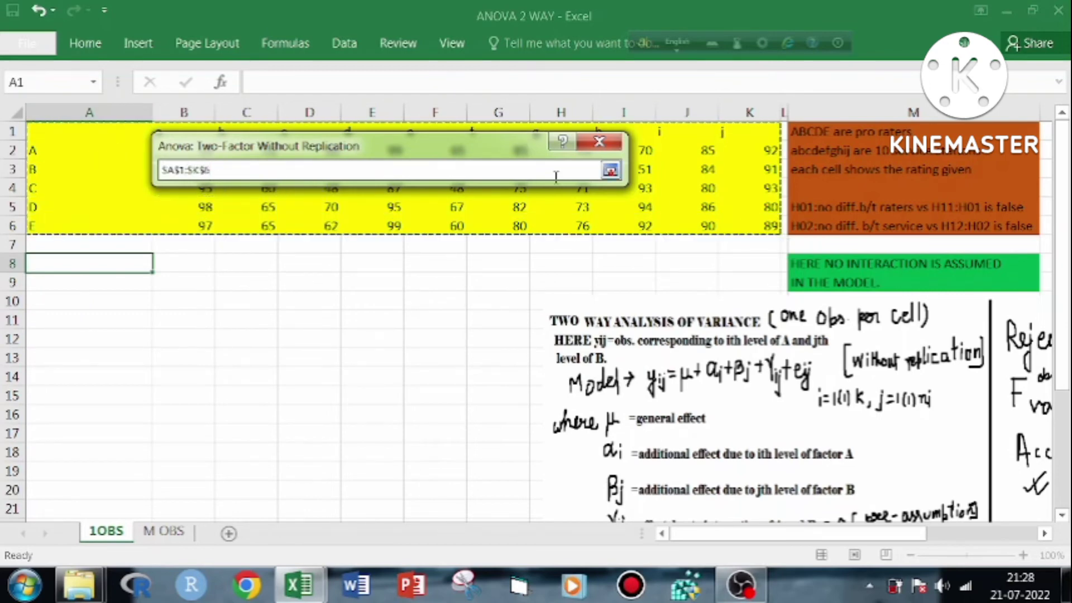
pyautogui.click(610, 171)
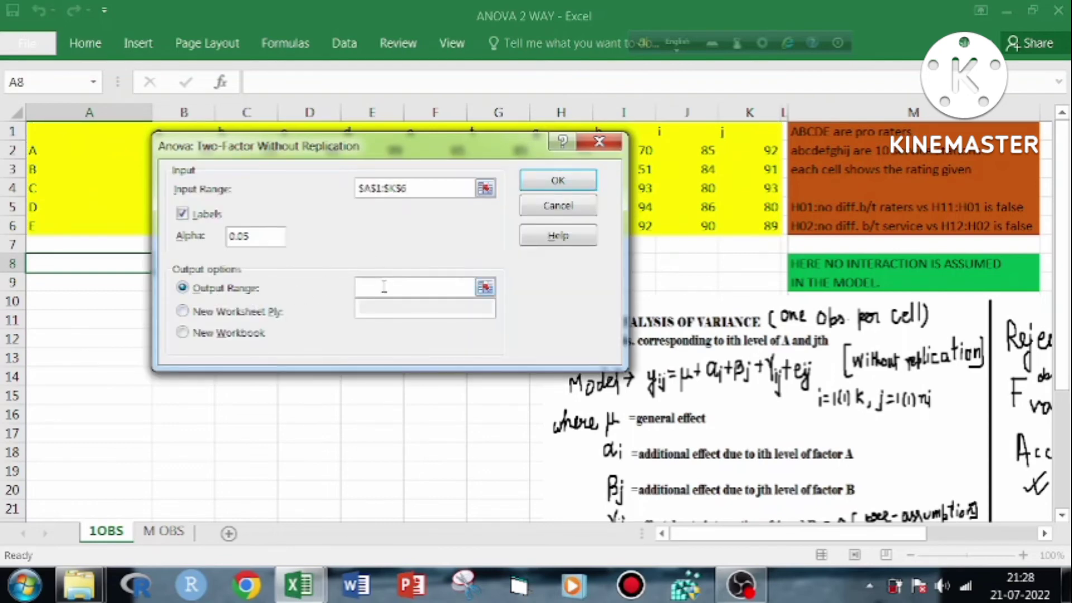
pyautogui.click(103, 267)
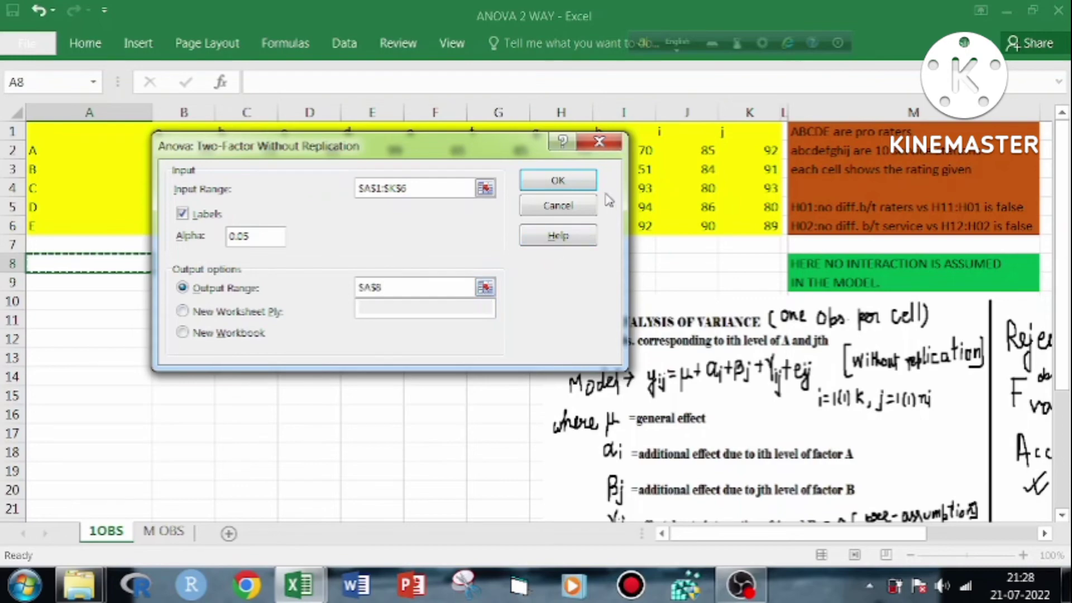
pyautogui.click(558, 181)
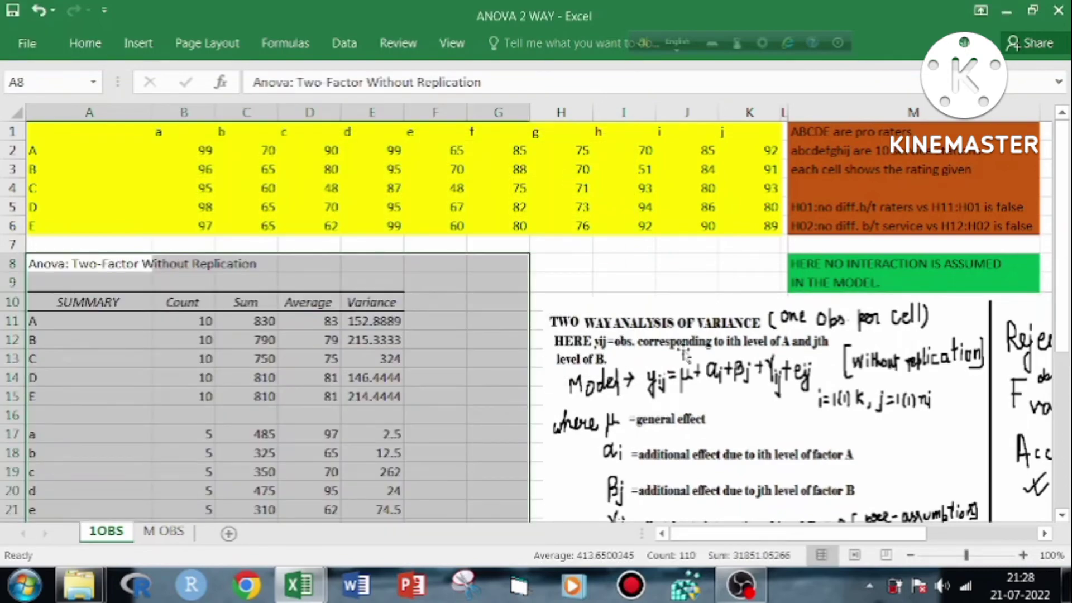
# Select the whole ANOVA table, A29:G35, beneath the summary output
pyautogui.moveTo(1067, 273); pyautogui.dragTo(1067, 433)
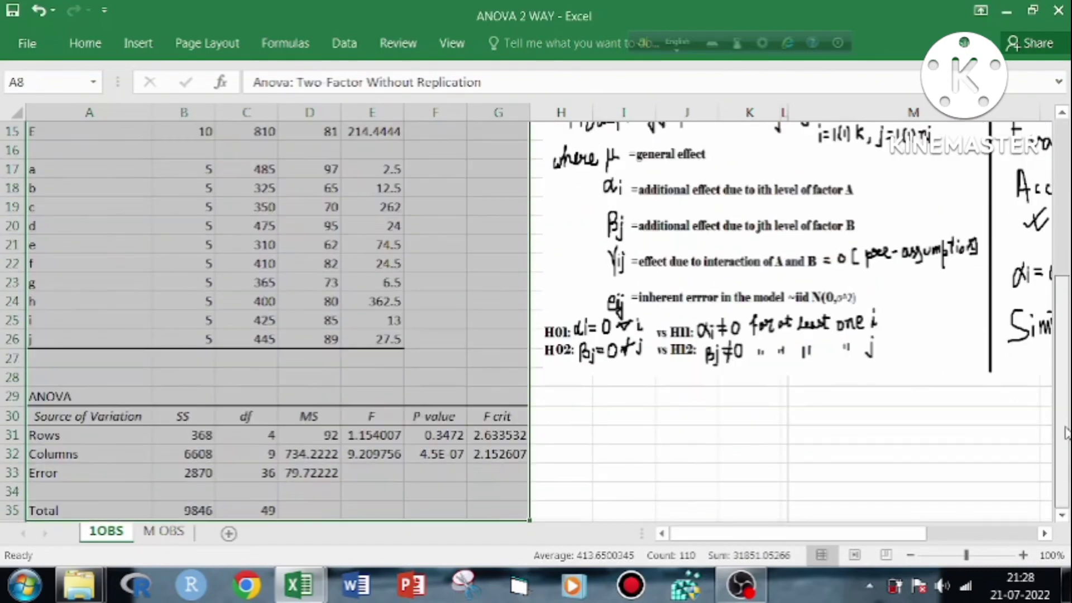
pyautogui.scroll(-1, 1045, 507)
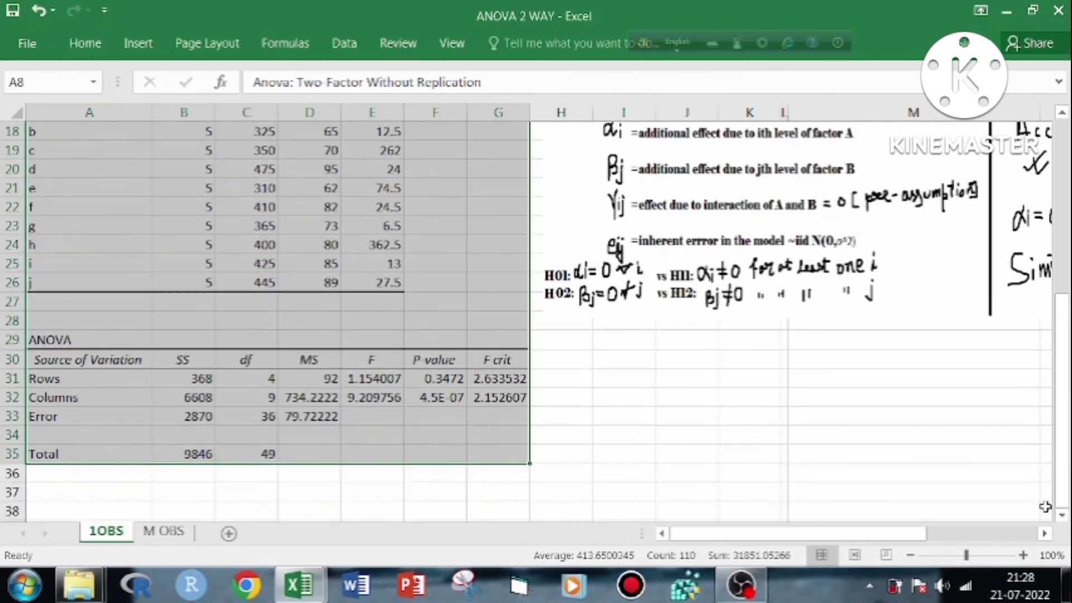
pyautogui.click(120, 332)
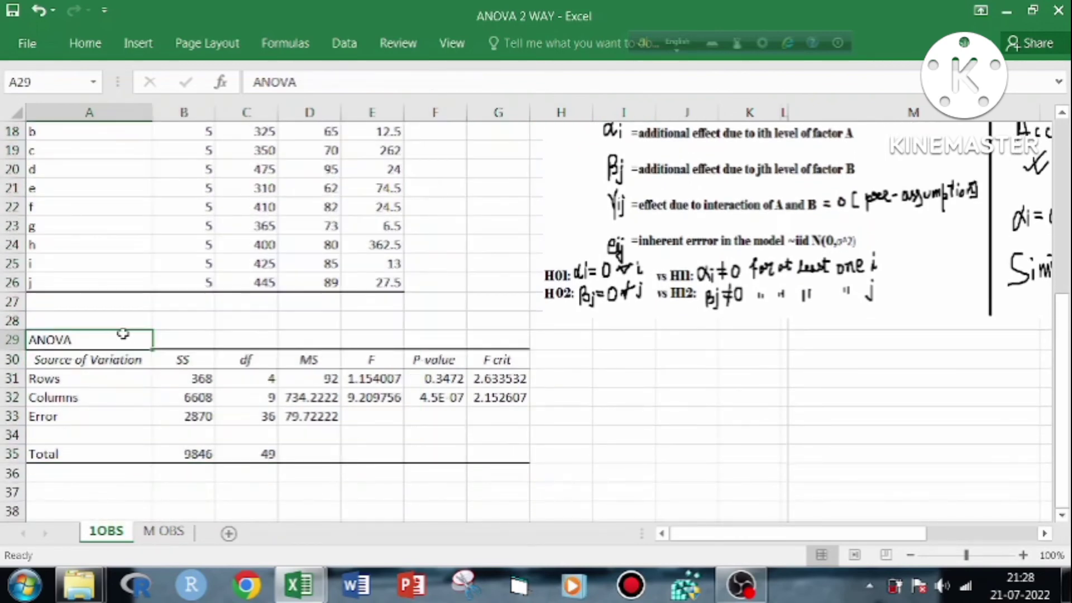
pyautogui.moveTo(123, 333); pyautogui.dragTo(496, 447)
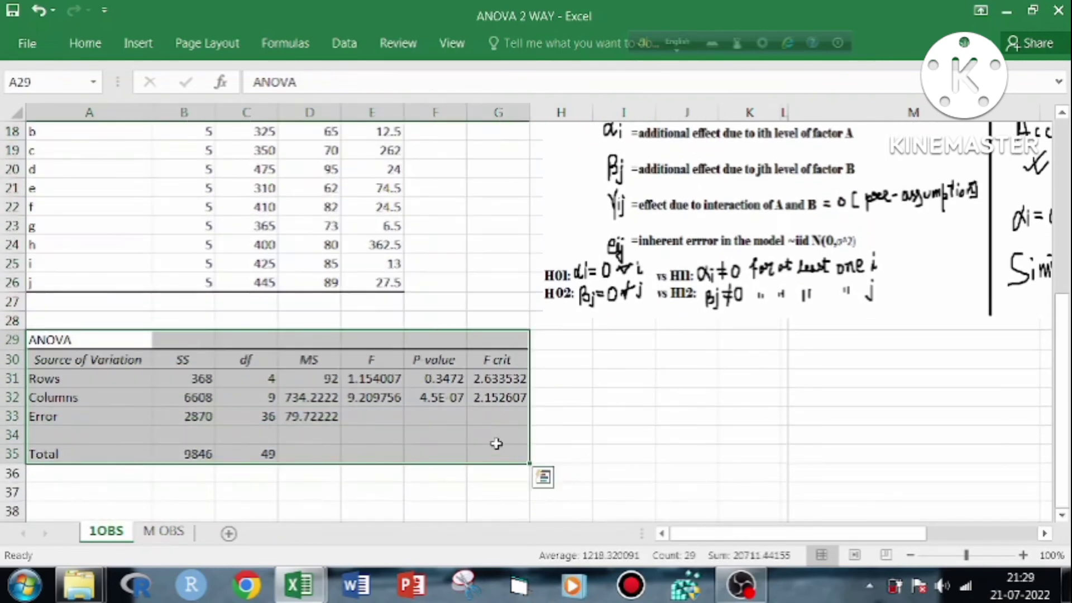
# Examine the Rows and Columns sources of variation in the ANOVA table against the rating data in A1:K6
pyautogui.rightClick(497, 445)
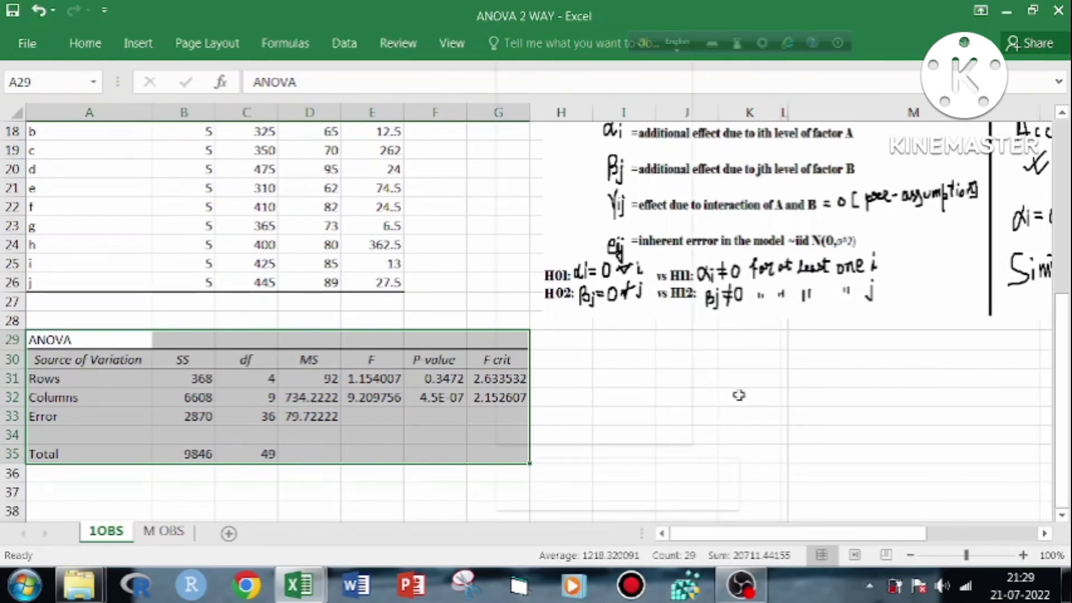
pyautogui.click(325, 317)
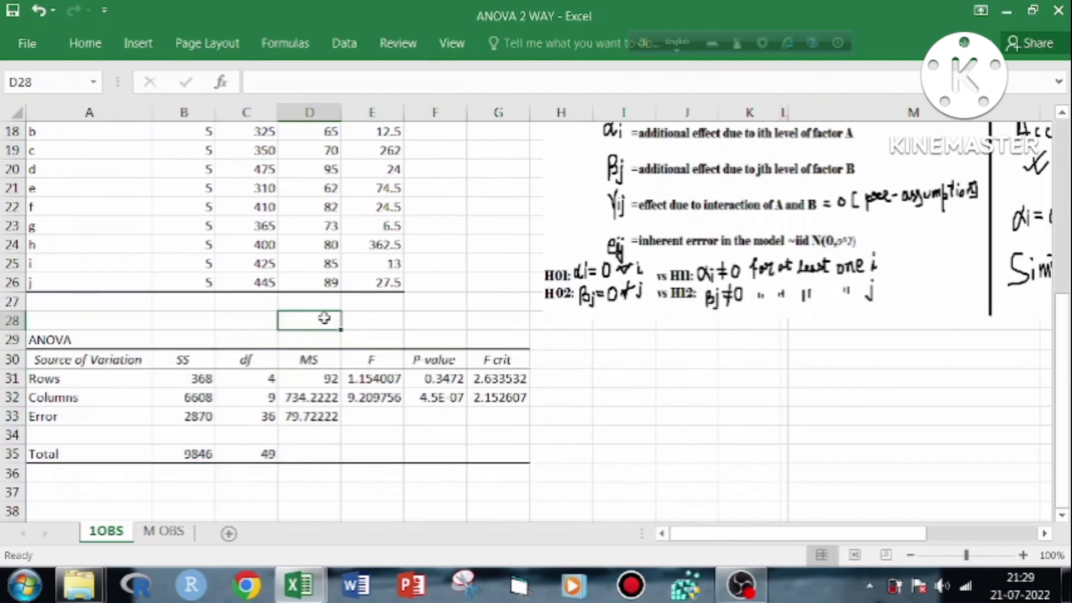
pyautogui.click(97, 379)
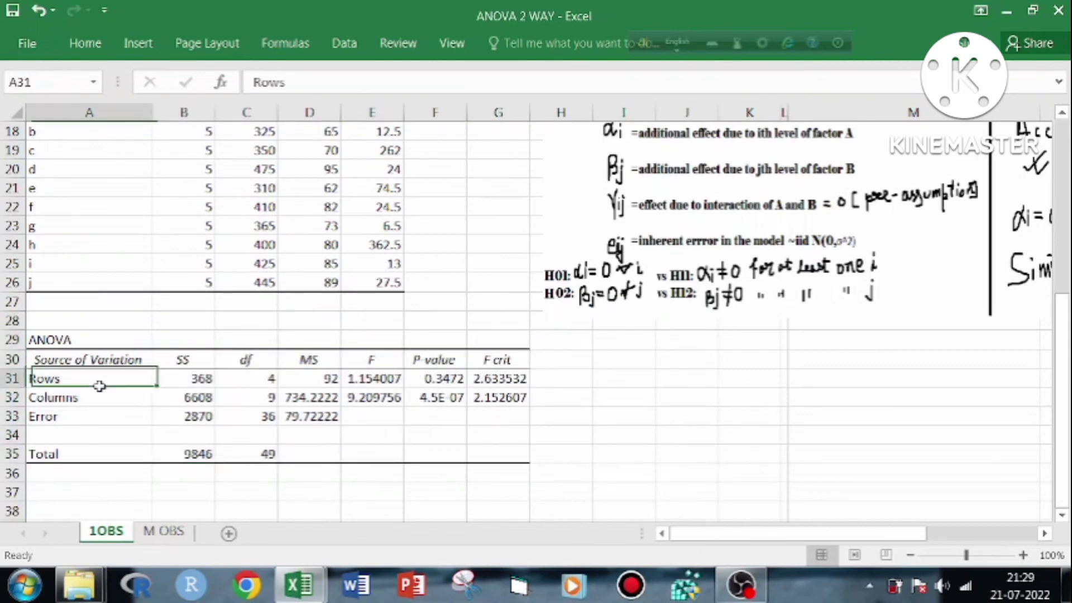
pyautogui.click(137, 358)
pyautogui.moveTo(1061, 313); pyautogui.dragTo(1062, 133)
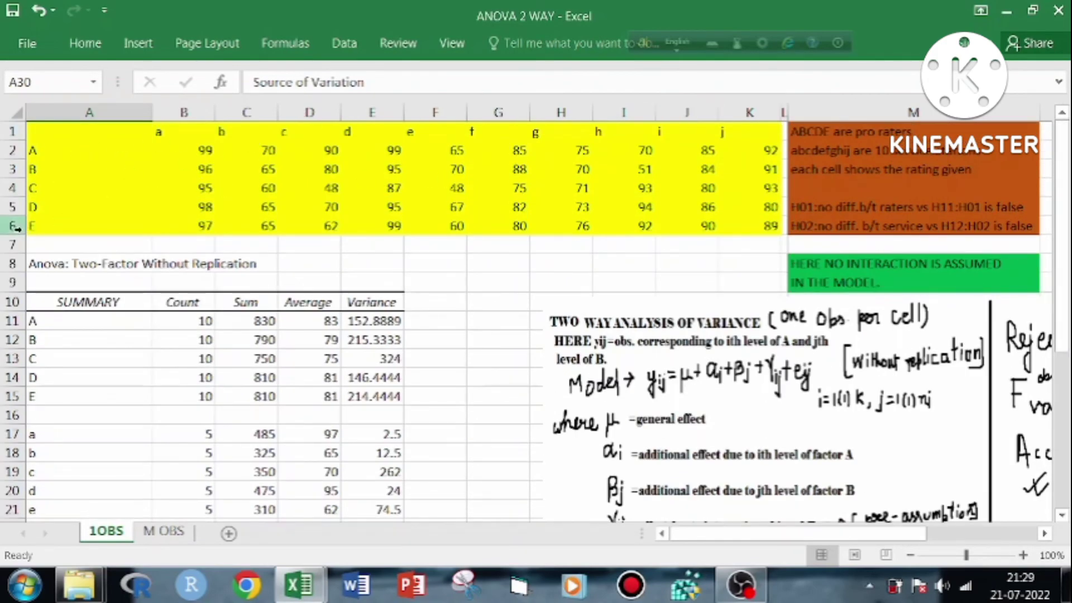
pyautogui.moveTo(1062, 234); pyautogui.dragTo(1061, 388)
pyautogui.click(116, 458)
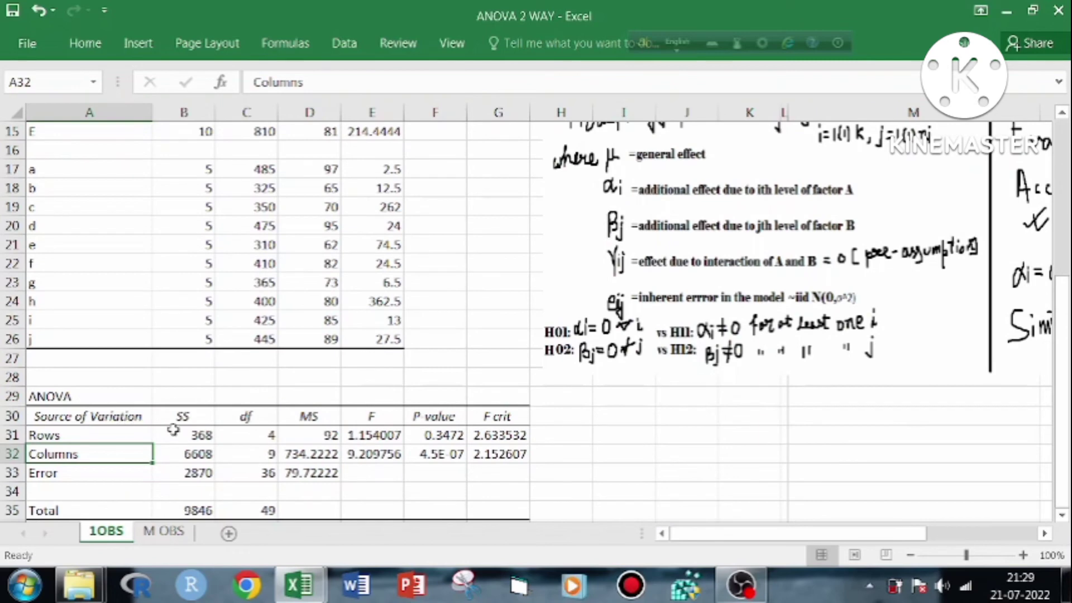
# Review the SS, df and MS columns of the ANOVA table, including the degrees of freedom for Rows and Total
pyautogui.click(185, 417)
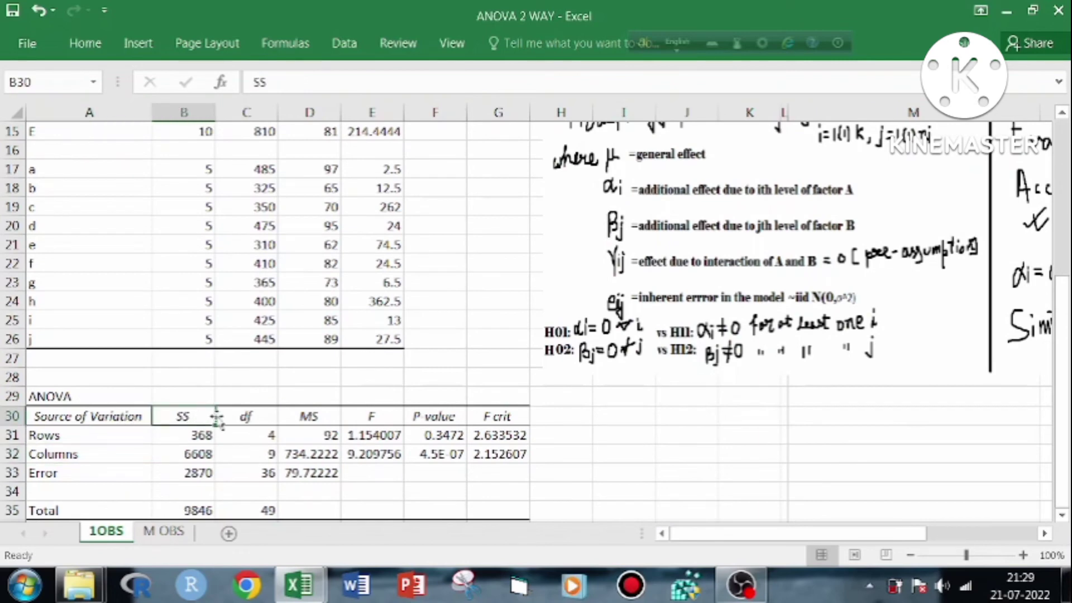
pyautogui.click(259, 416)
pyautogui.click(307, 417)
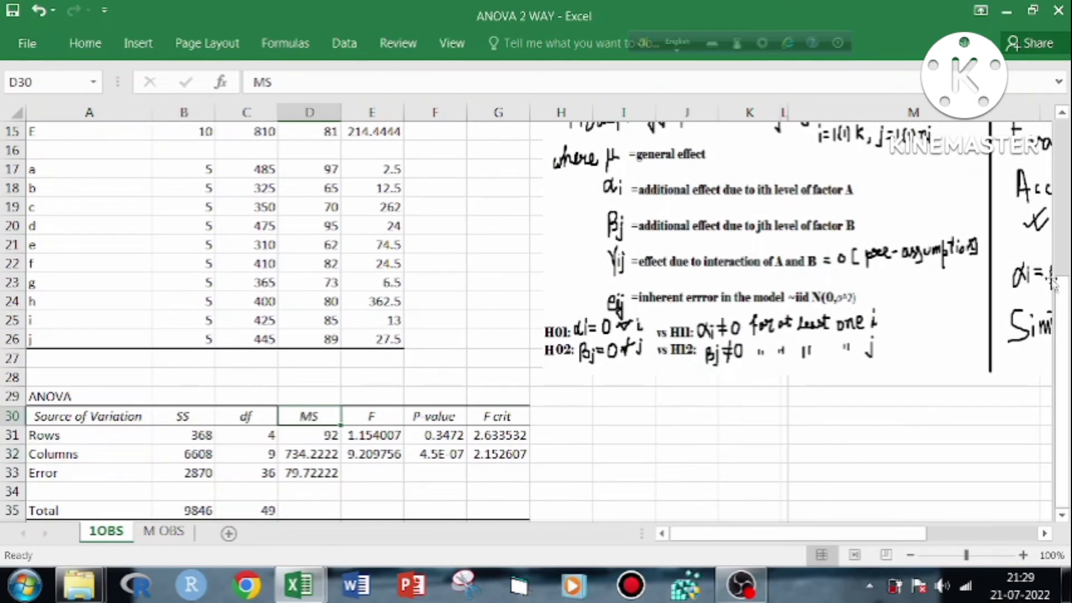
pyautogui.click(258, 435)
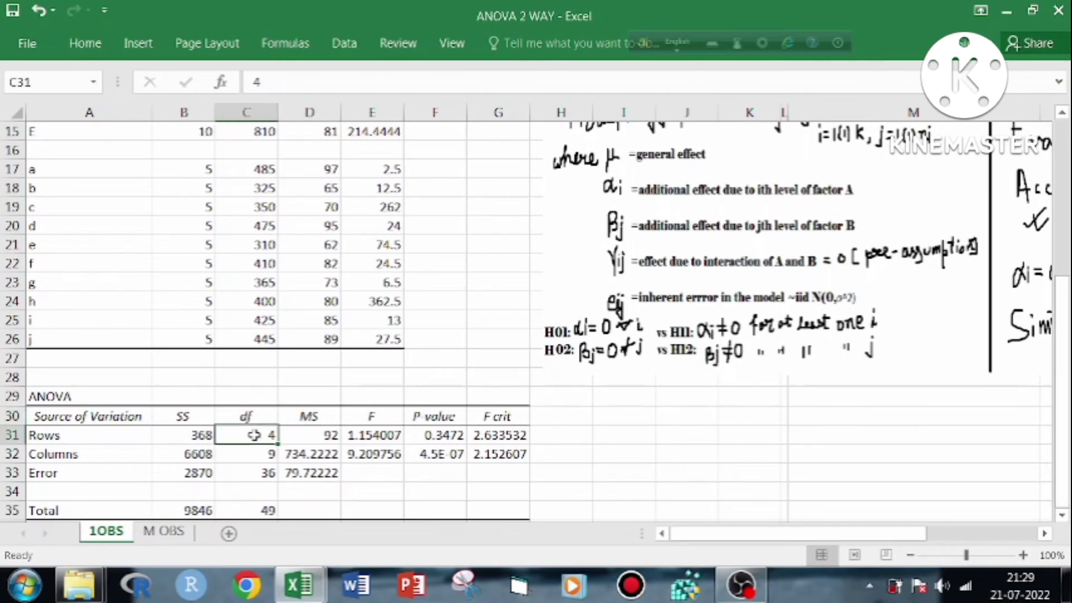
pyautogui.click(254, 510)
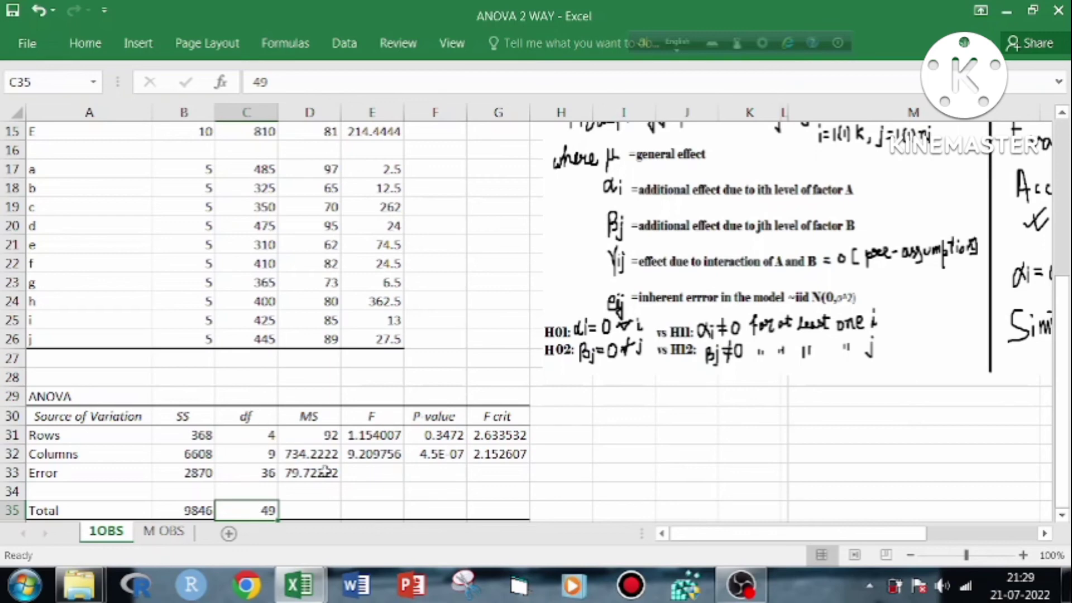
# Inspect the F values for Rows and Columns together with the Columns and Error mean squares
pyautogui.click(380, 435)
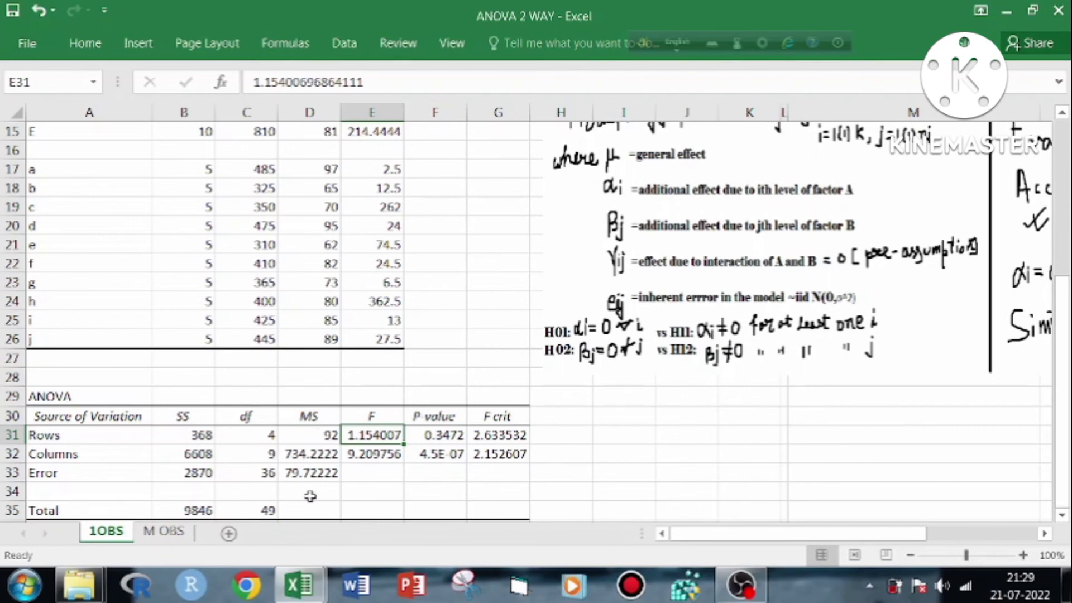
pyautogui.click(370, 454)
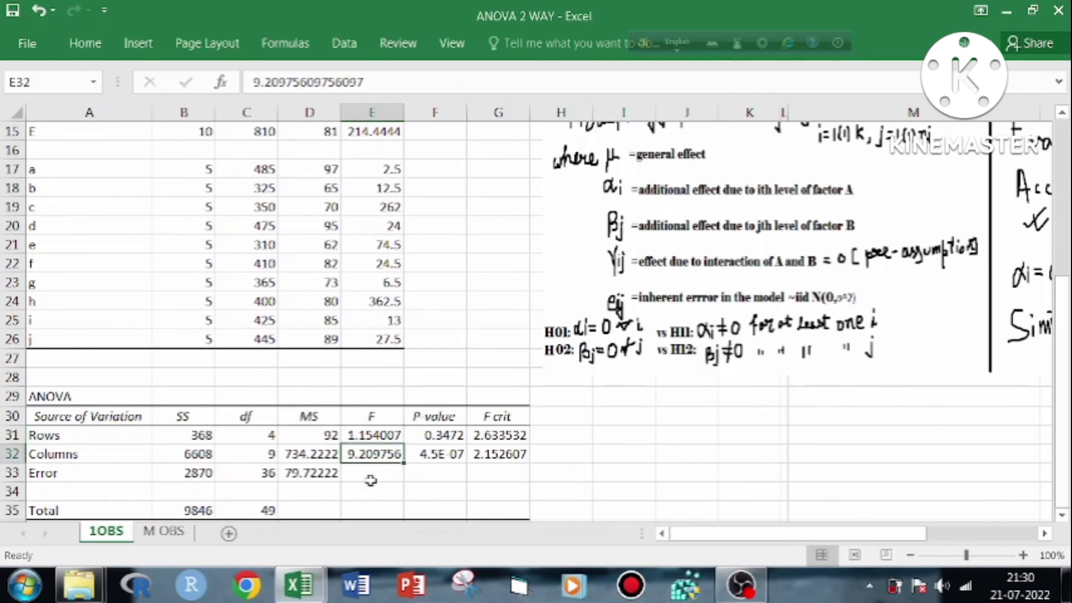
pyautogui.click(322, 455)
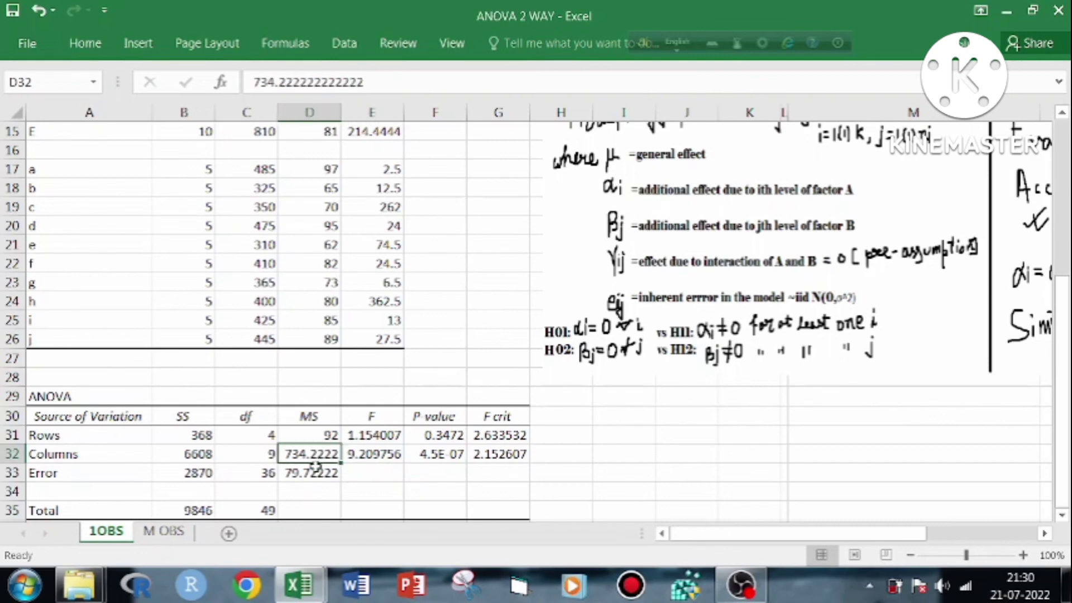
pyautogui.click(314, 471)
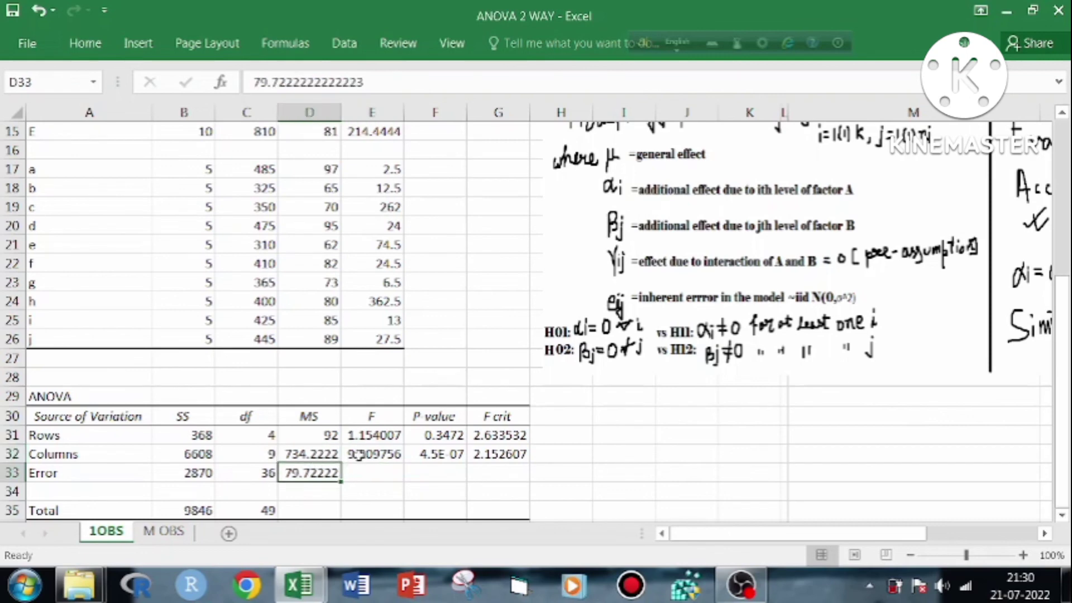
# Compare the Rows and Columns F values with their F crit values, and check both P-values
pyautogui.click(381, 435)
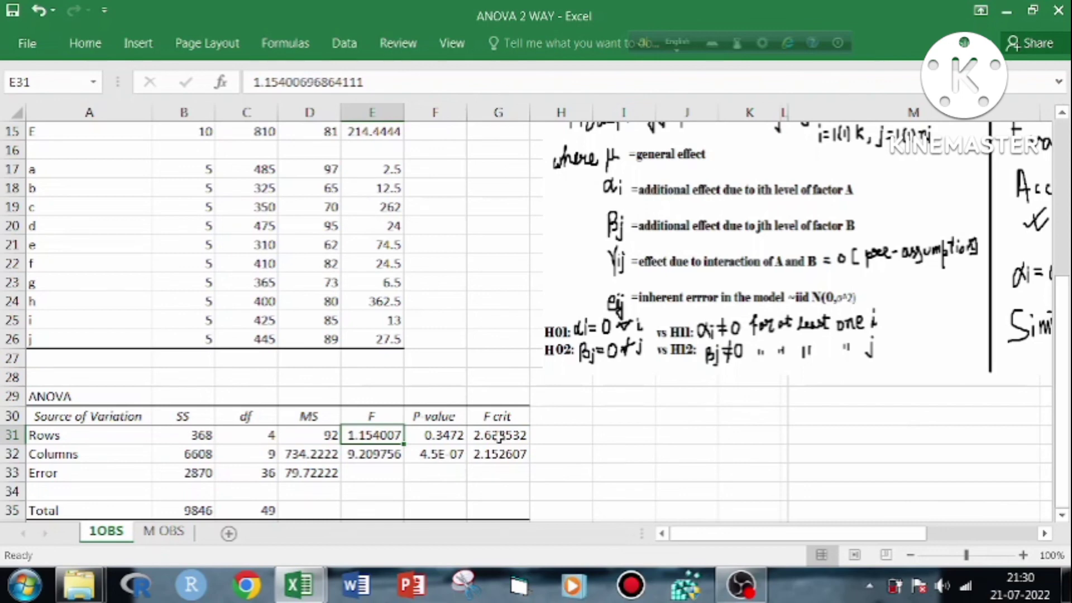
pyautogui.click(375, 455)
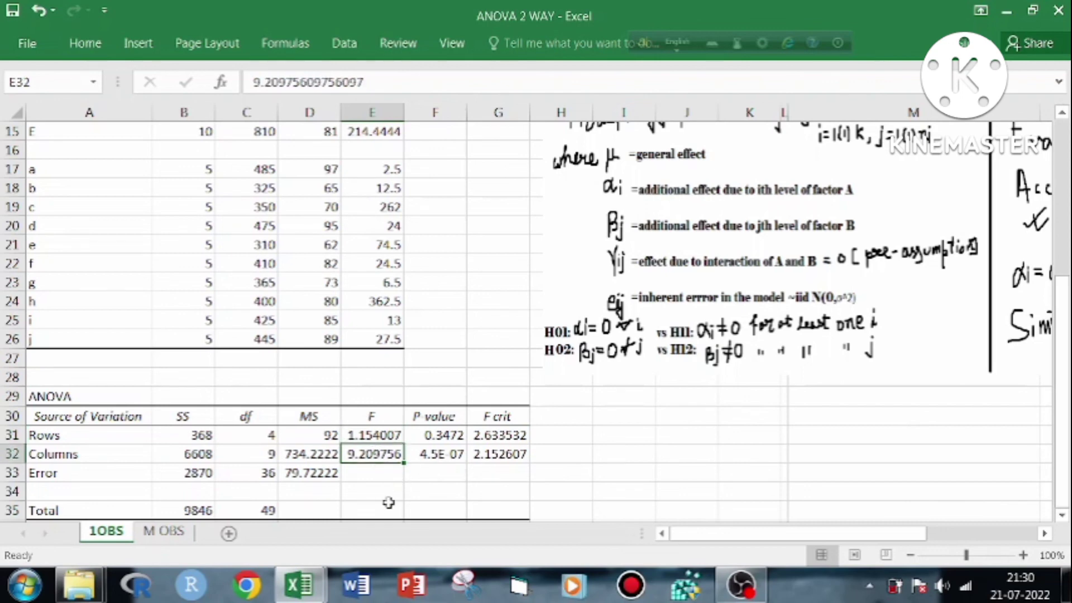
pyautogui.click(496, 457)
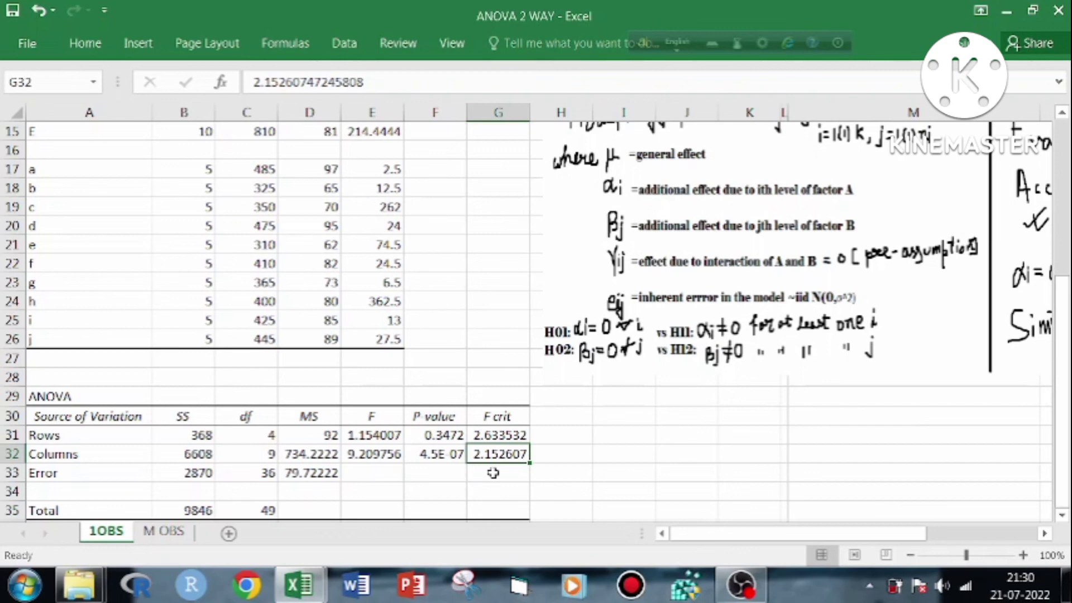
pyautogui.click(454, 435)
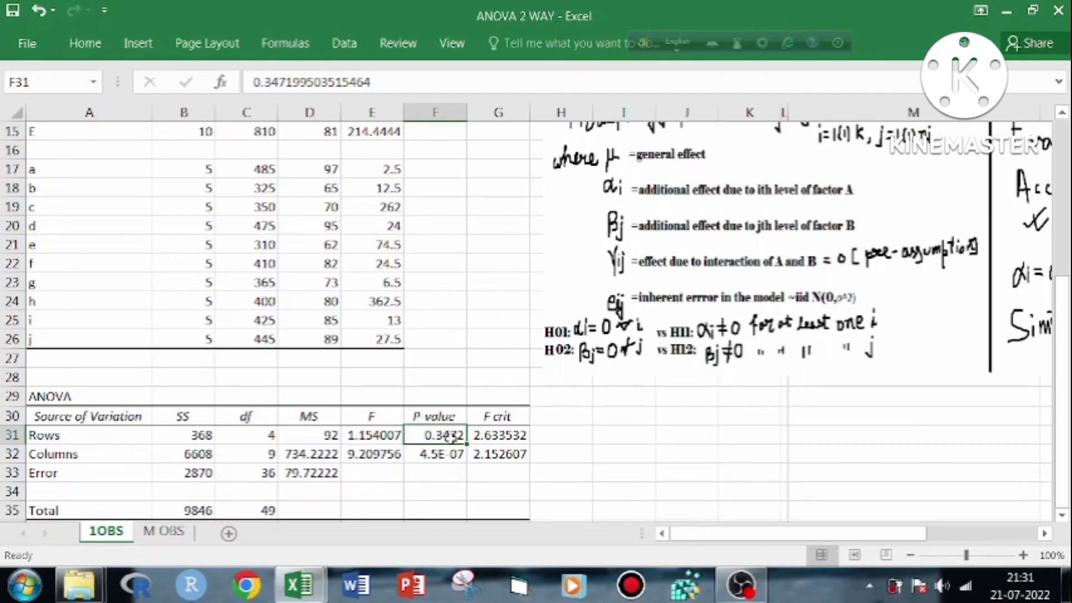
pyautogui.click(440, 455)
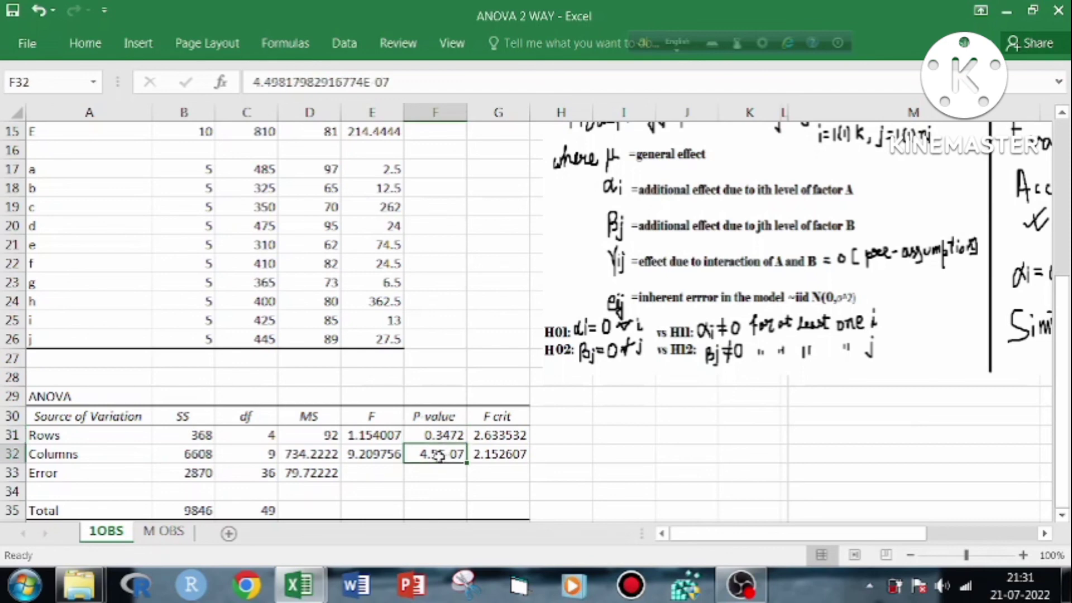